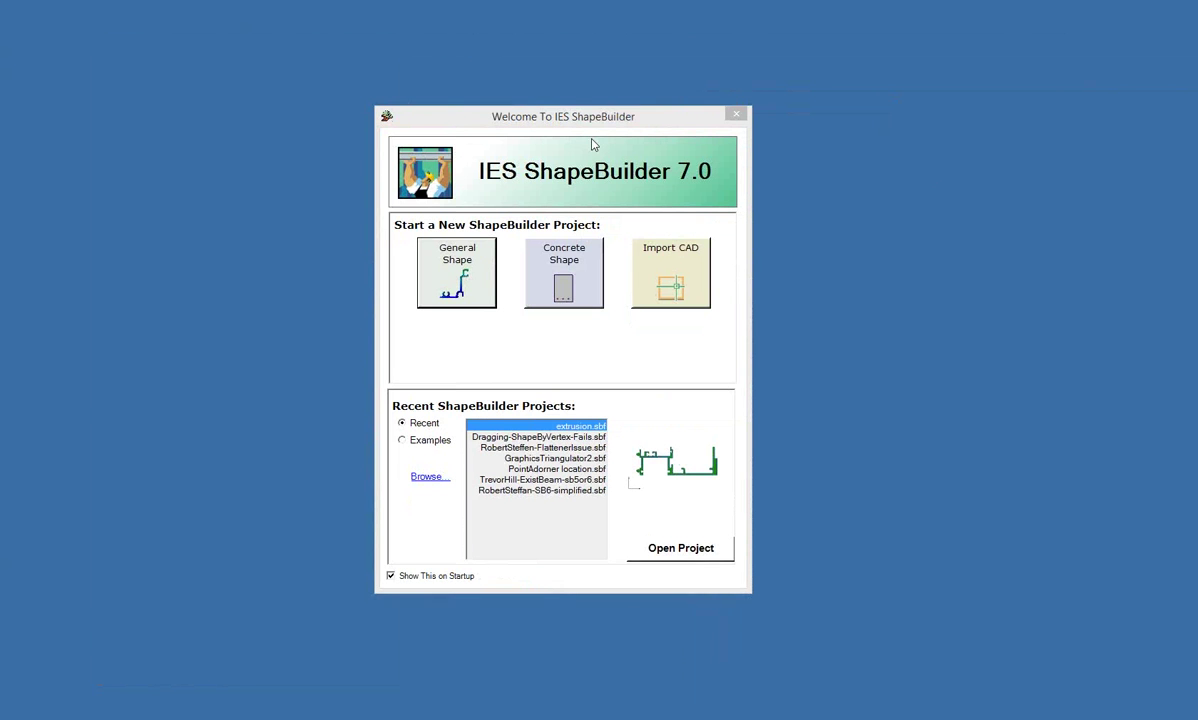
Step: Start a new, empty General Shape project from the Welcome dialog
left_click(600, 122)
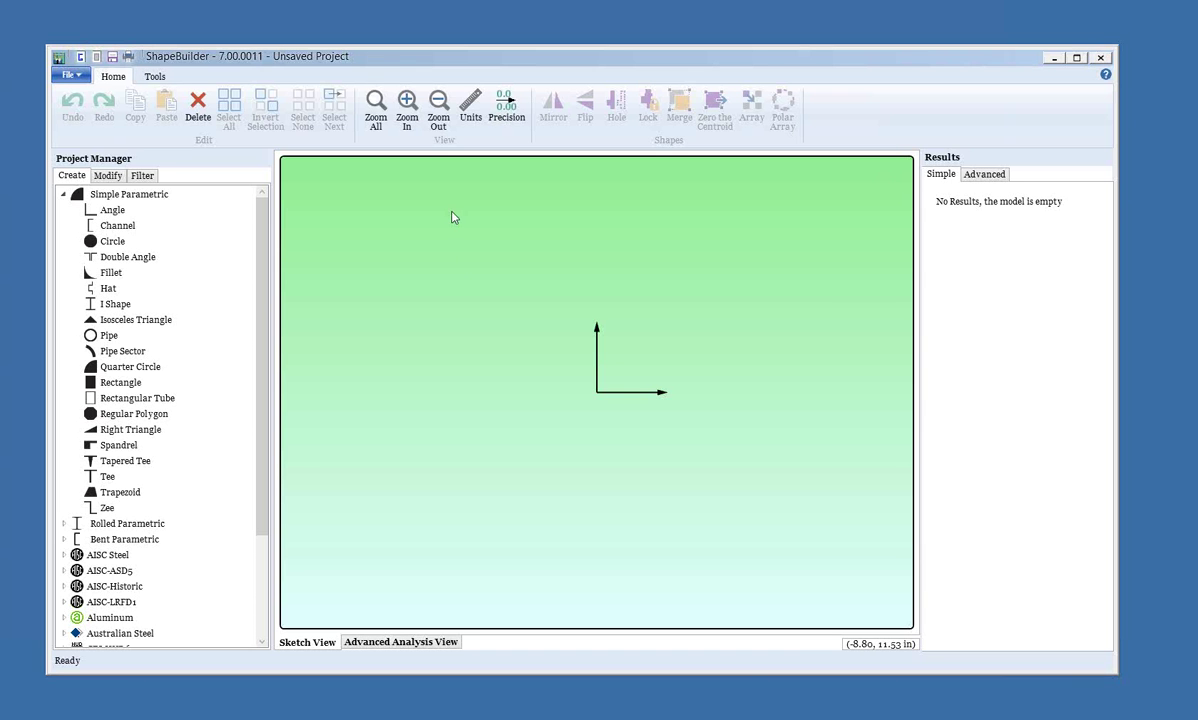
Step: Place a 7 in circle centred on the origin and show its Advanced FEA and torsion results
left_click_drag(92, 238, 570, 357)
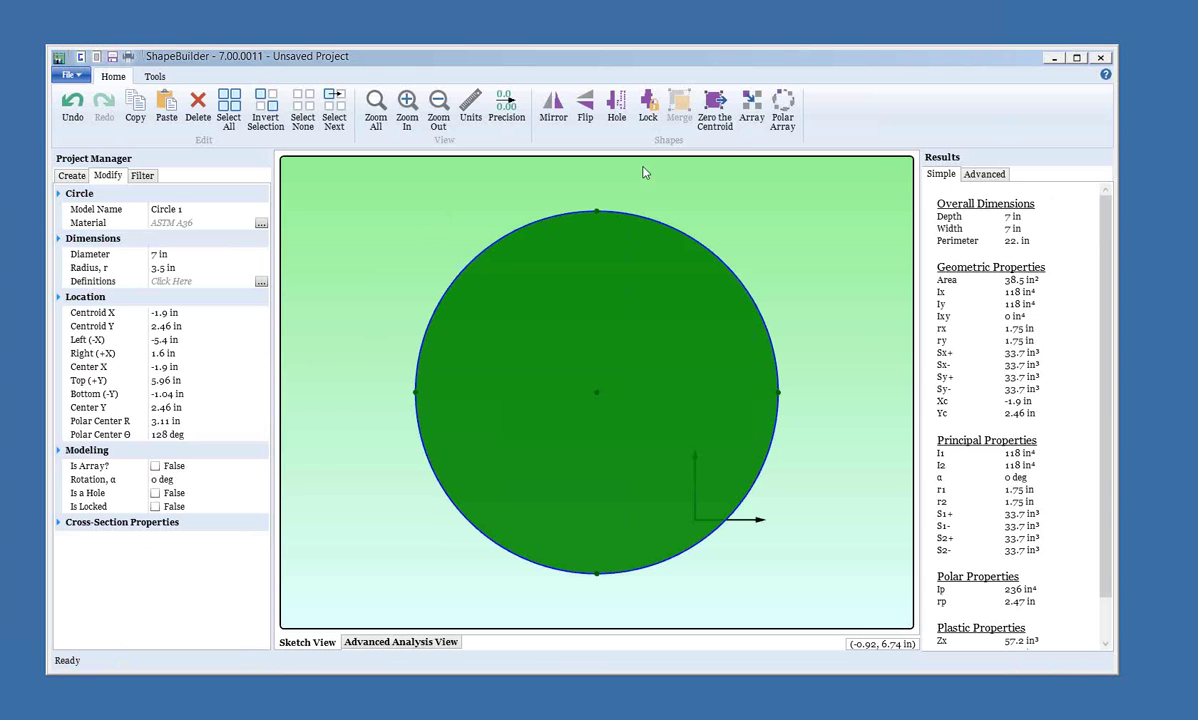
left_click(714, 117)
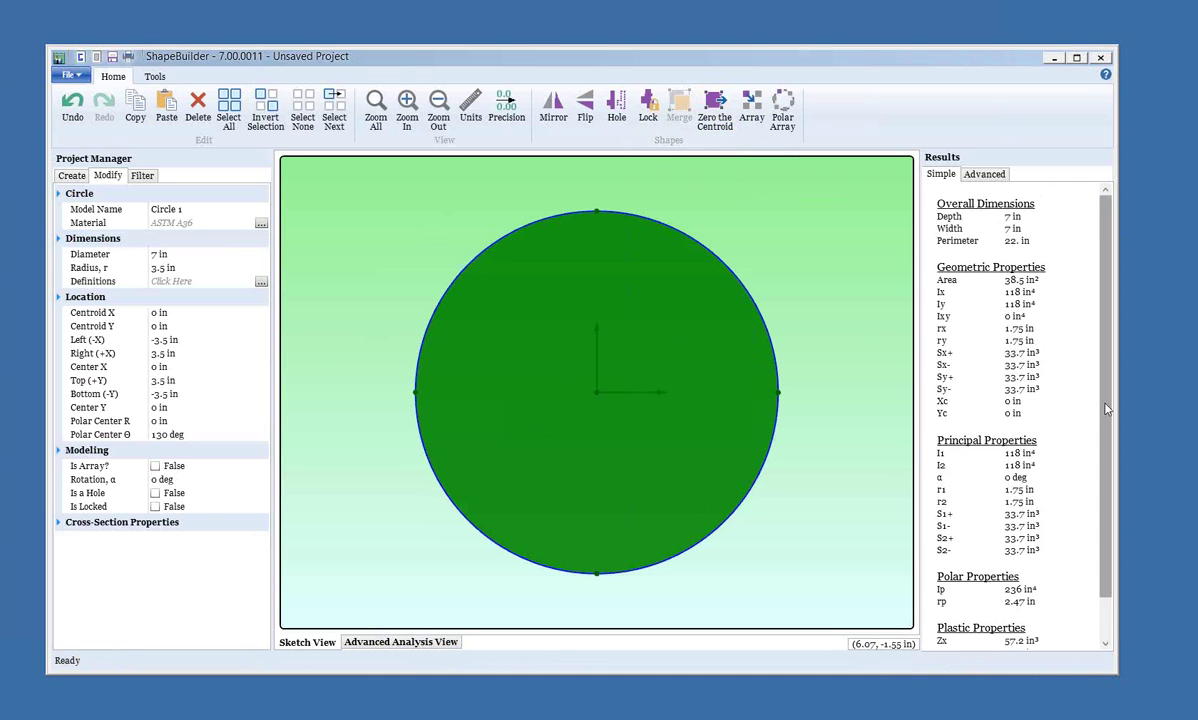
scroll(1030, 465, "down", 2)
scroll(1080, 460, "up", 2)
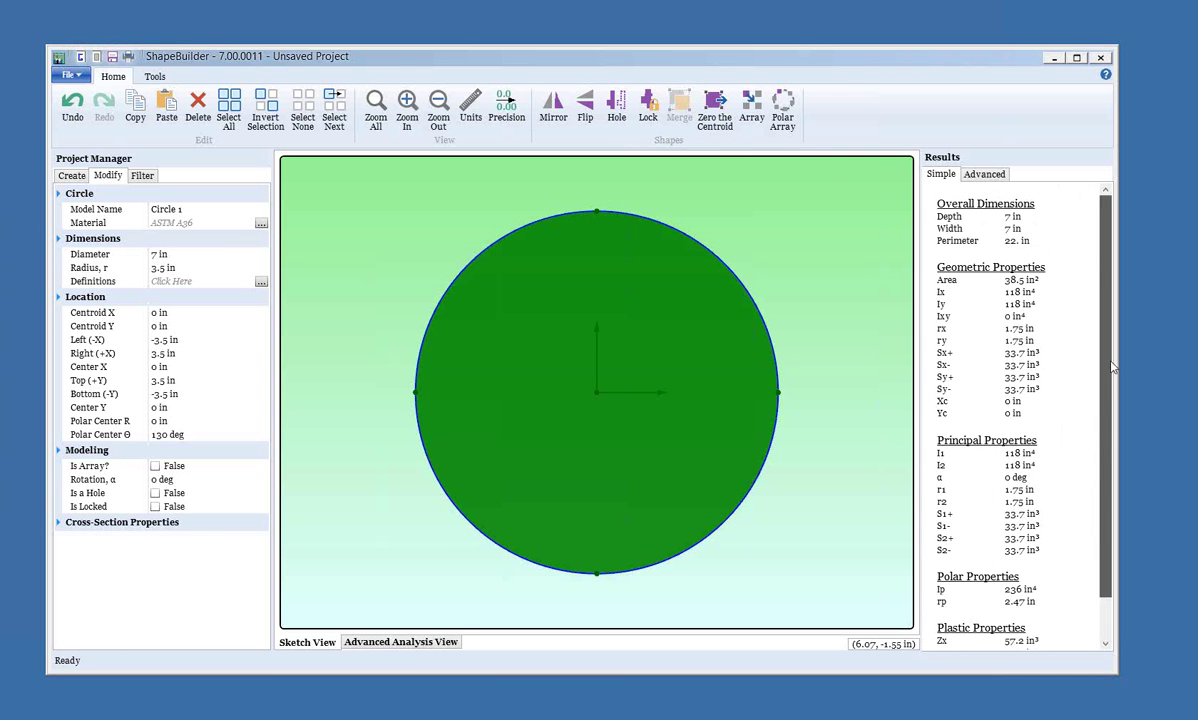
left_click(998, 177)
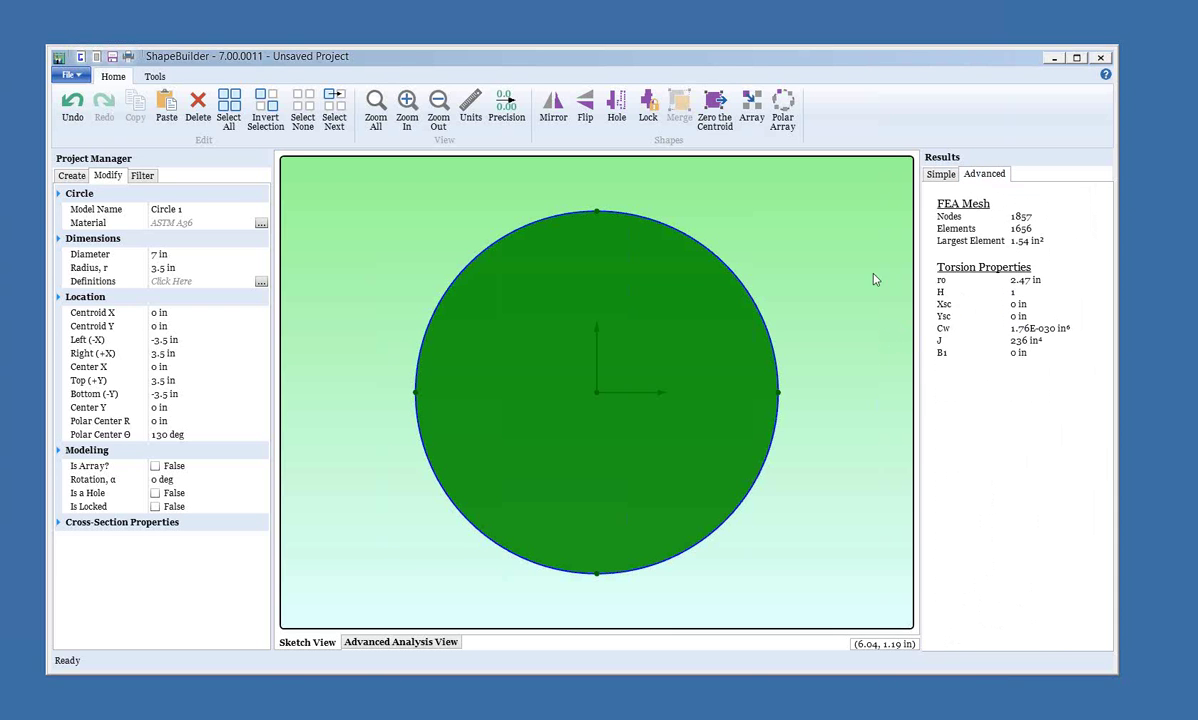
Step: Display the circle's 1656-element mesh in Advanced Analysis View and list the visible result types
left_click(381, 645)
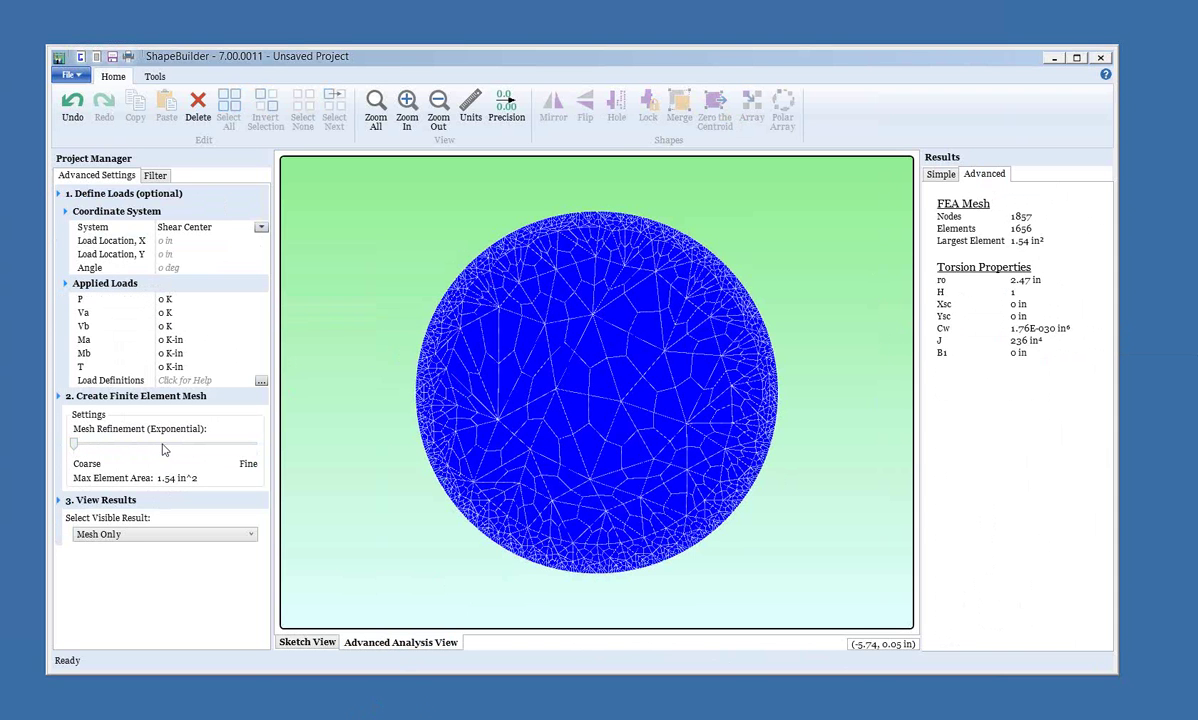
left_click(151, 536)
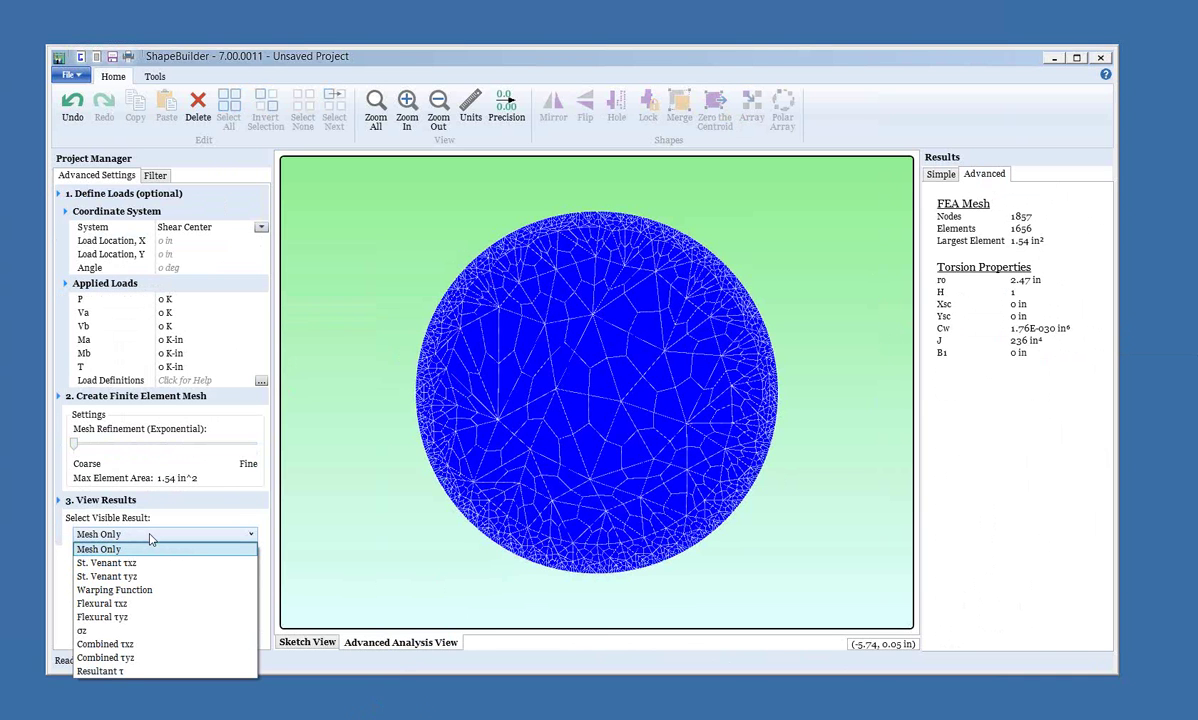
Step: Close the visible result list, leaving Mesh Only displayed
left_click(150, 540)
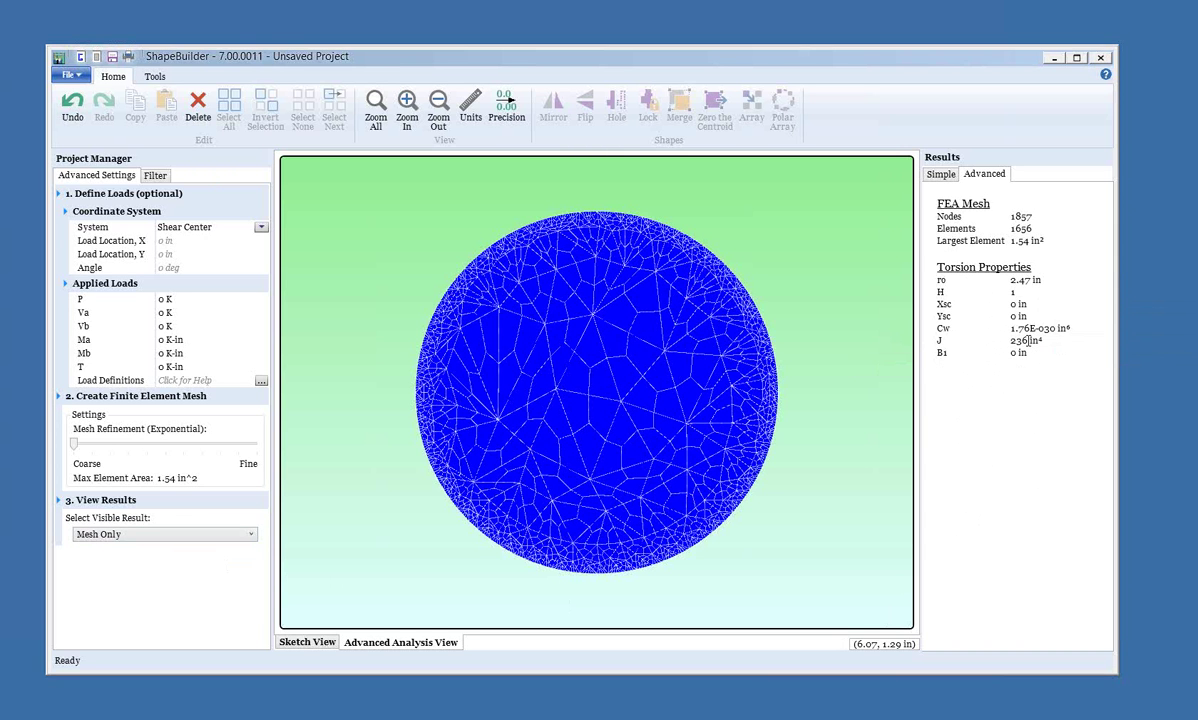
Step: Compare the circle's Simple geometric properties with its Advanced torsion results such as J
left_click(941, 176)
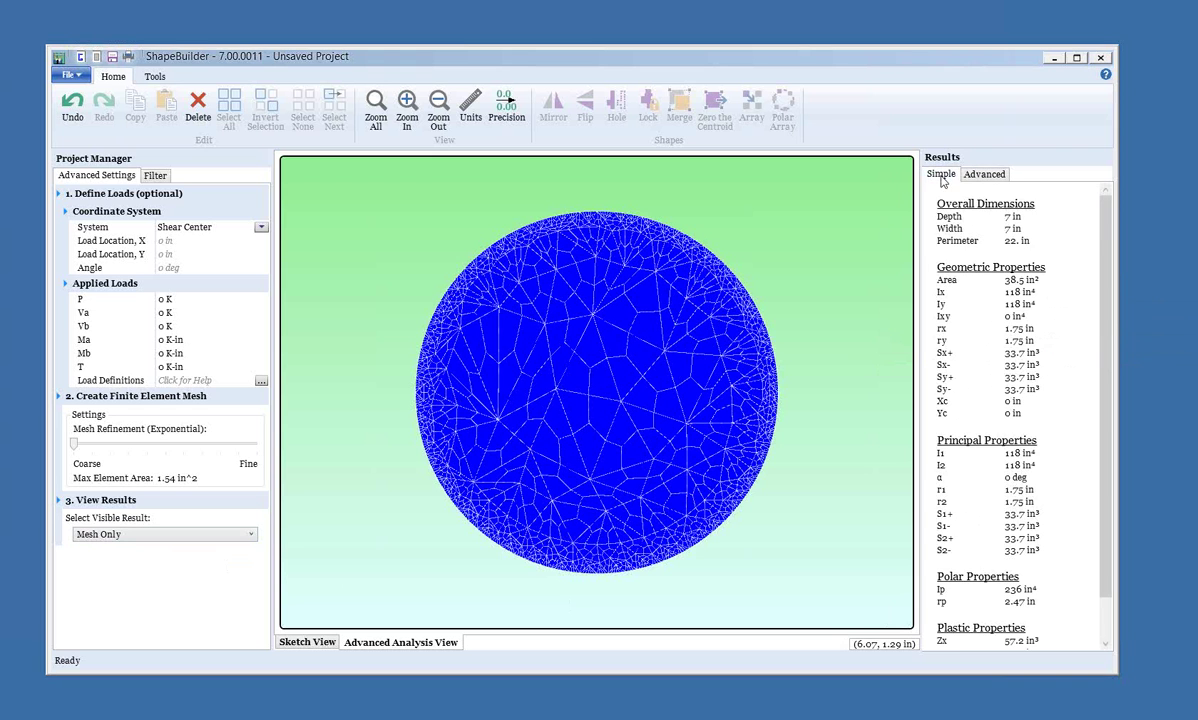
left_click_drag(1108, 392, 1108, 428)
mouse_move(1003, 551)
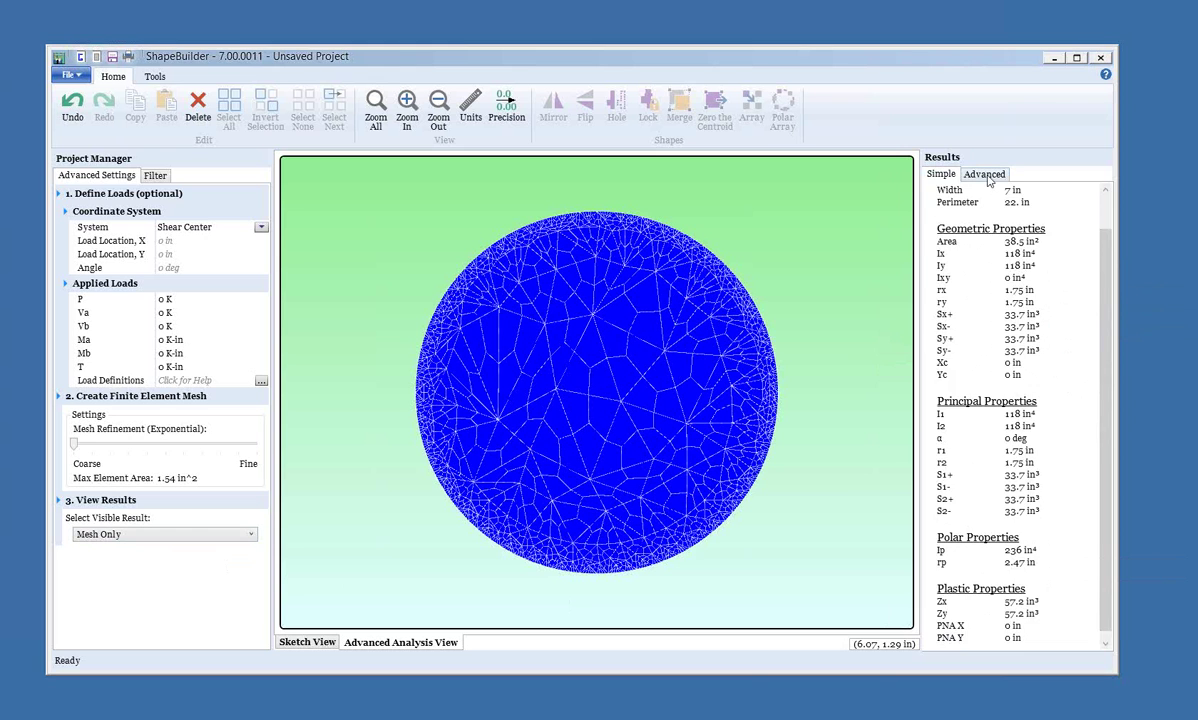
left_click(985, 175)
mouse_move(1020, 343)
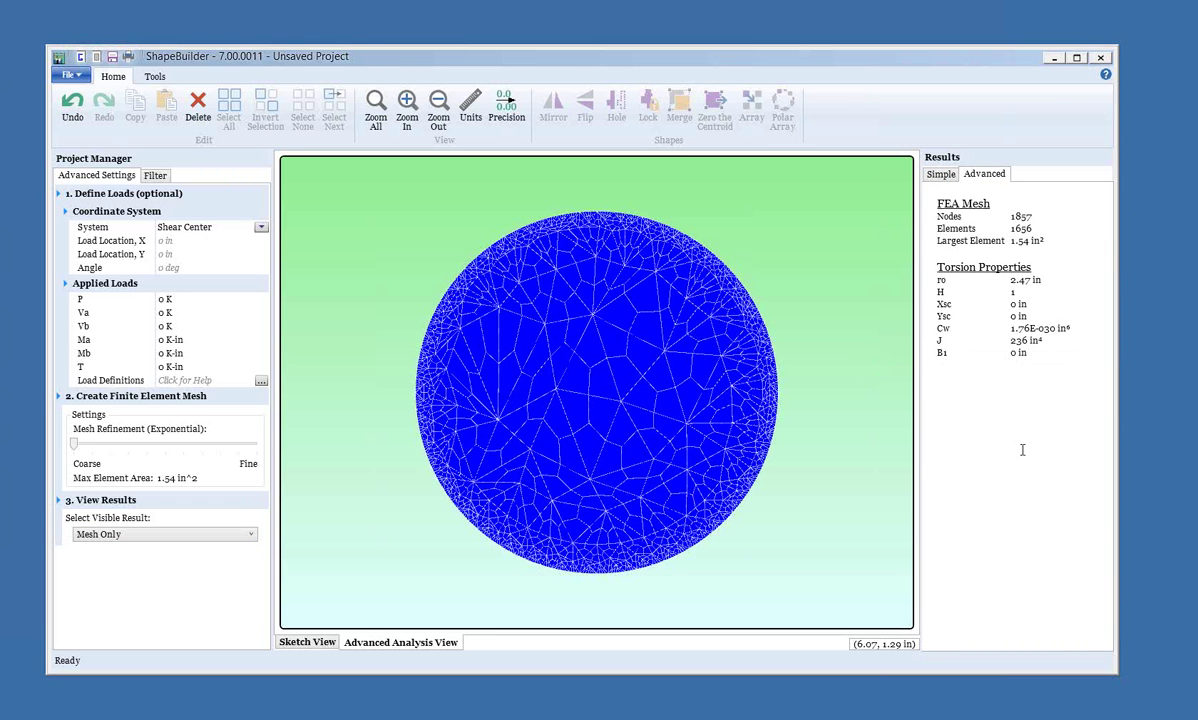
Step: Check the circle's Diameter in the sketch, then return to Advanced results and the 1857-node mesh
left_click(307, 642)
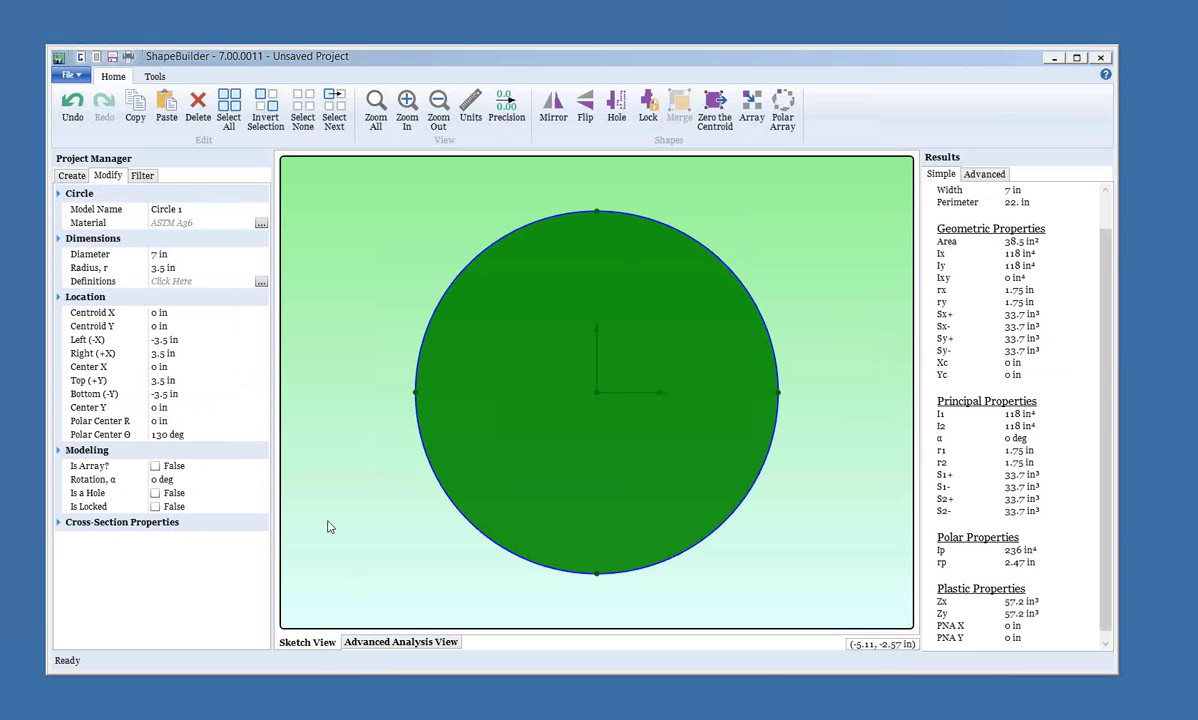
left_click(160, 255)
left_click(984, 174)
left_click(410, 641)
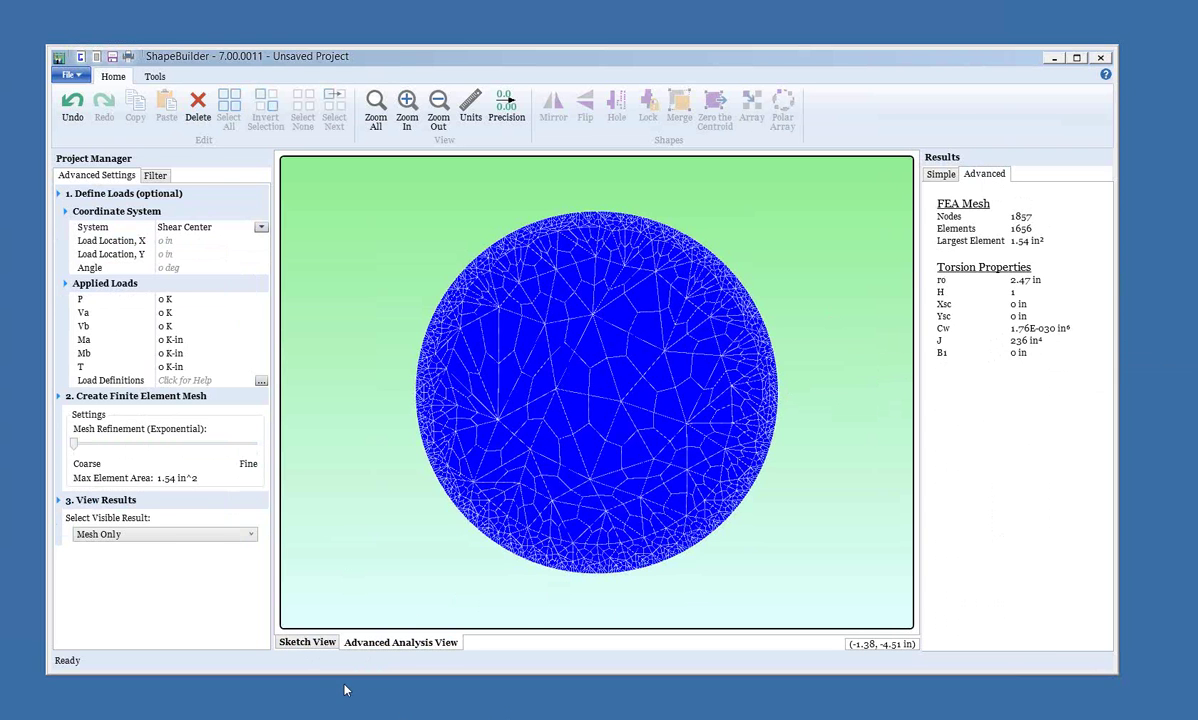
Step: Replace the circle with an origin-centred 12 by 16 in rectangle meshed into 111 elements
left_click(307, 642)
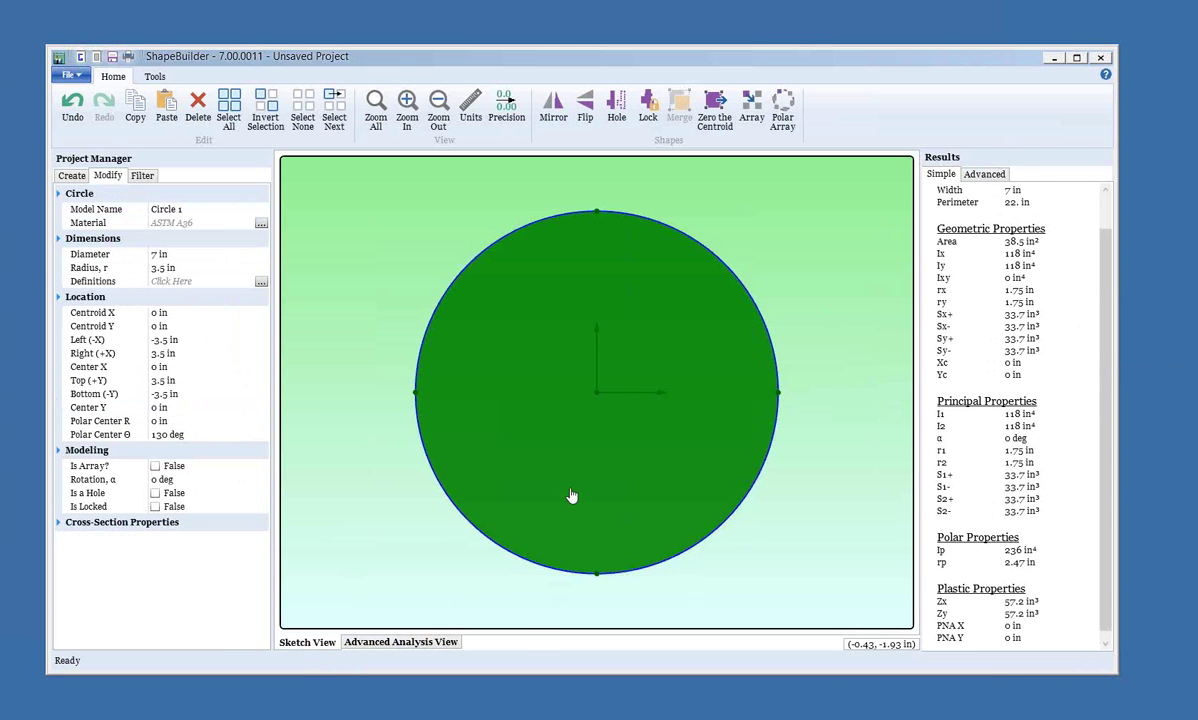
key("Delete")
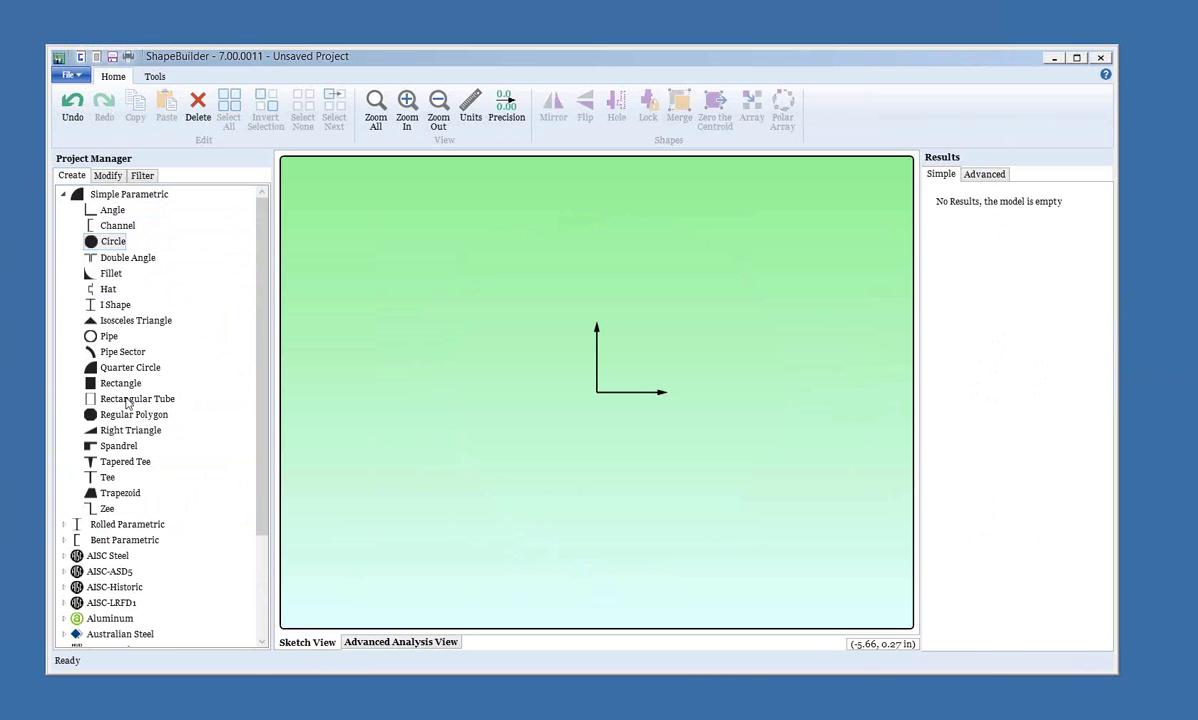
left_click(112, 381)
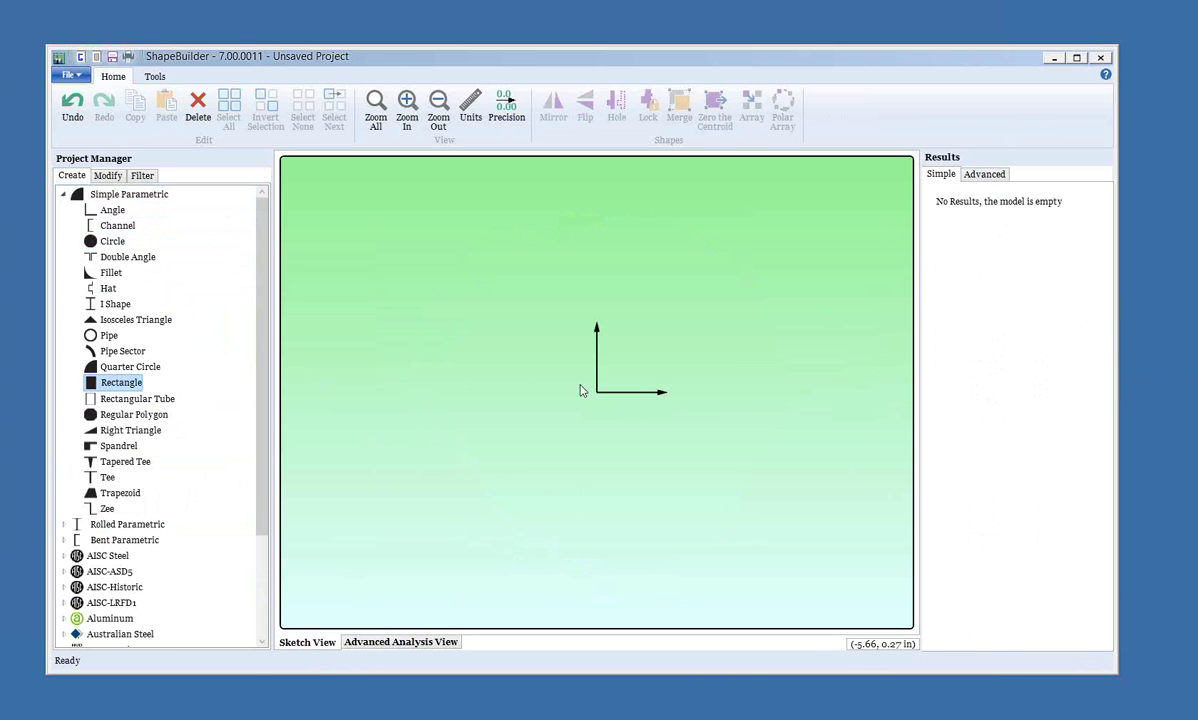
left_click(579, 392)
left_click(720, 108)
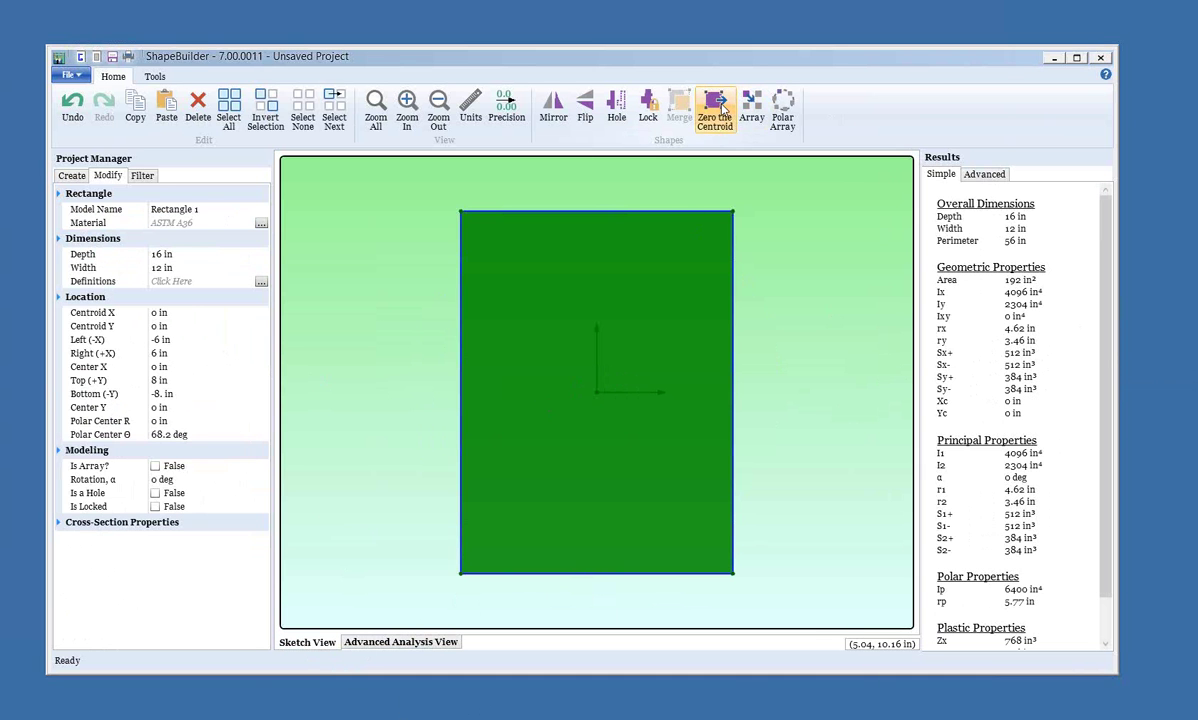
left_click(425, 643)
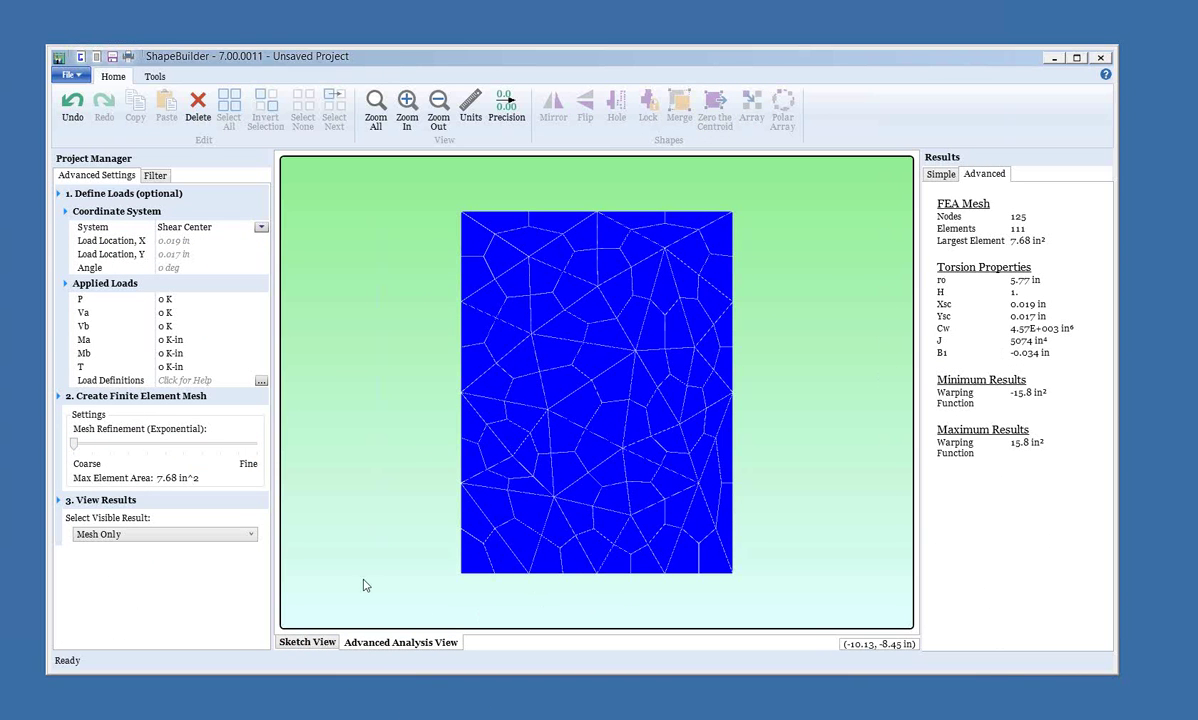
Step: Refine the rectangle's mesh to 1047 elements at 0.817 in² max element area, giving J 4996 in⁴
left_click_drag(74, 446, 94, 446)
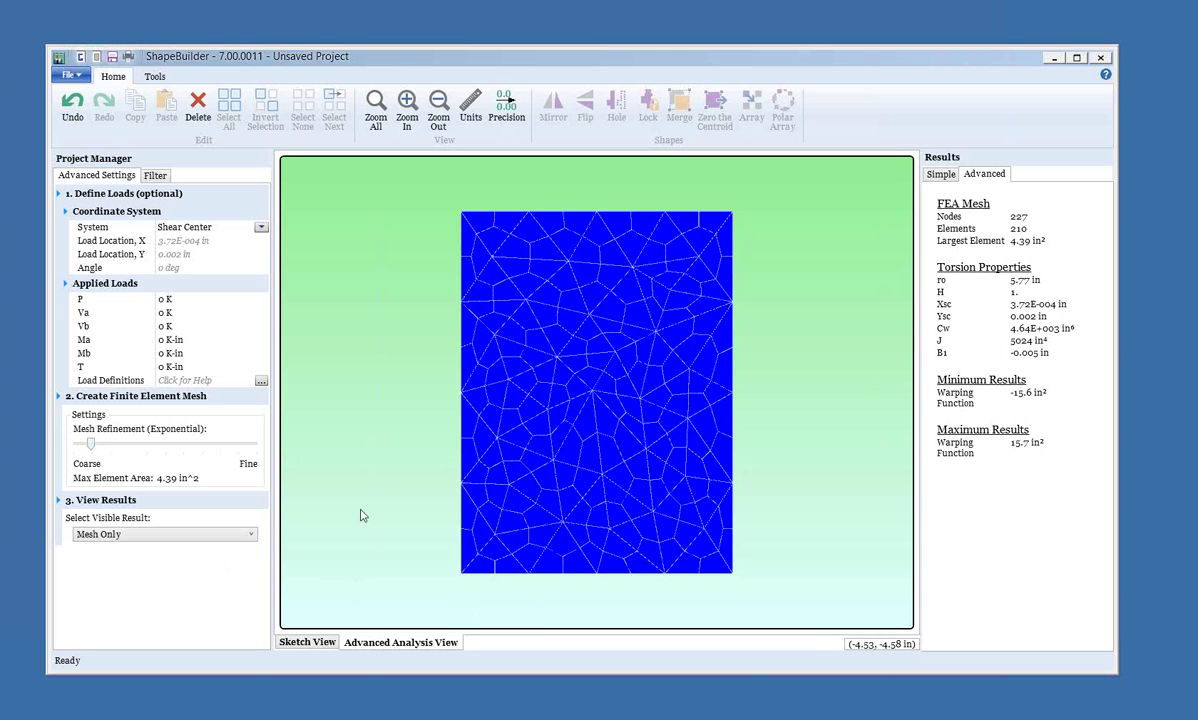
mouse_move(90, 444)
left_mouse_down()
mouse_move(57, 450)
mouse_move(91, 444)
left_mouse_up()
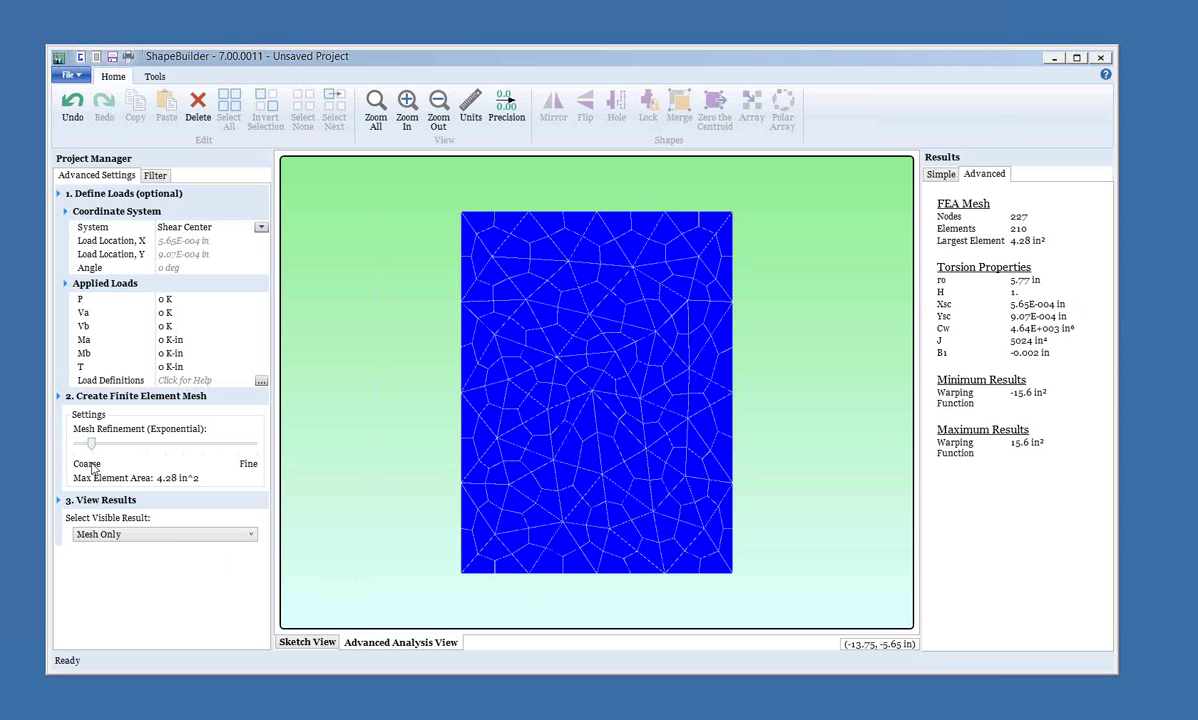
left_click_drag(92, 447, 132, 467)
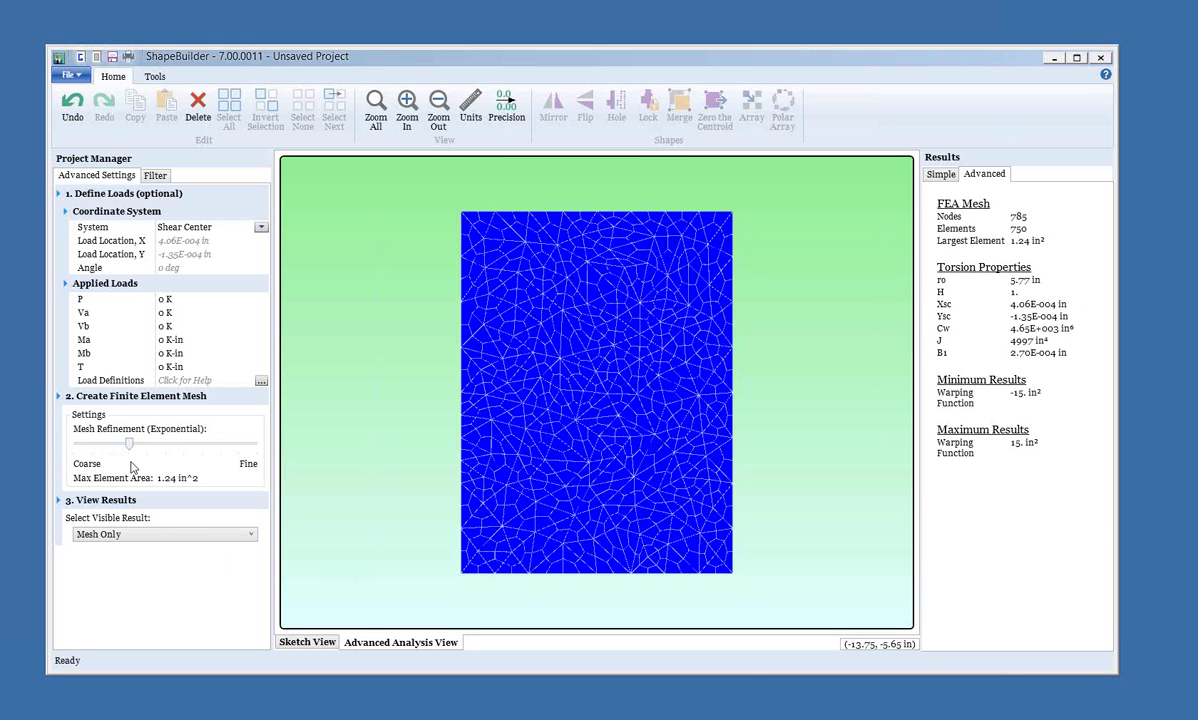
left_click_drag(130, 444, 138, 446)
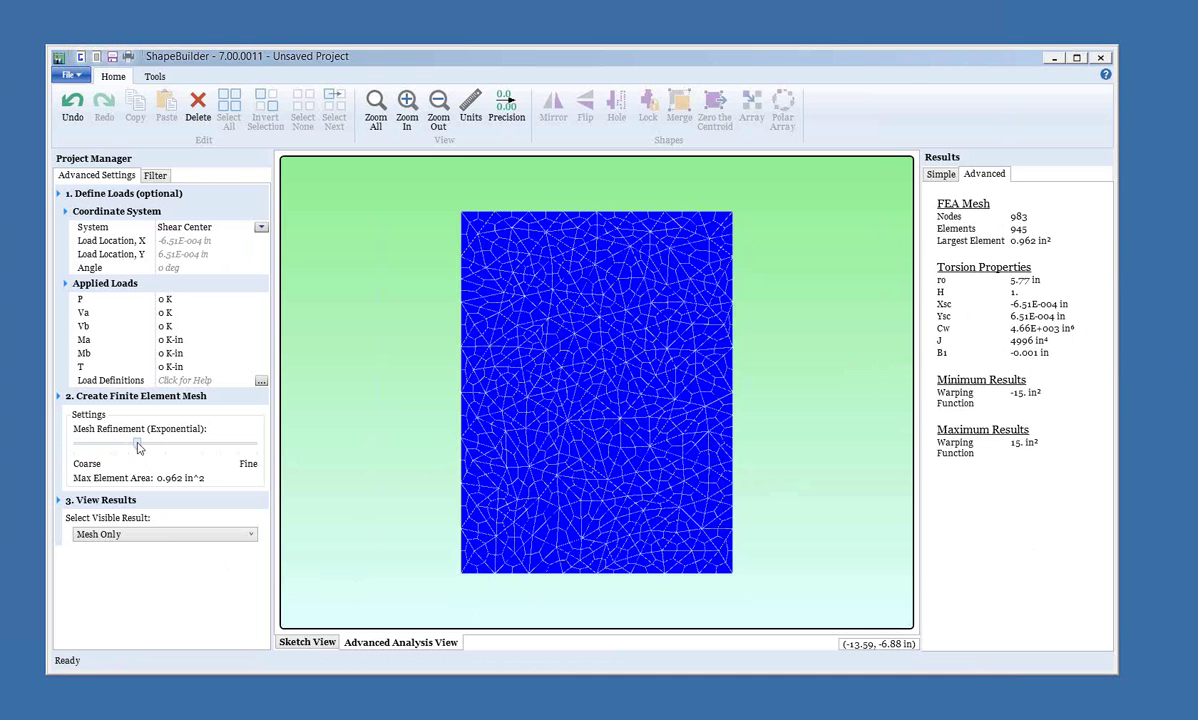
left_click_drag(137, 444, 143, 452)
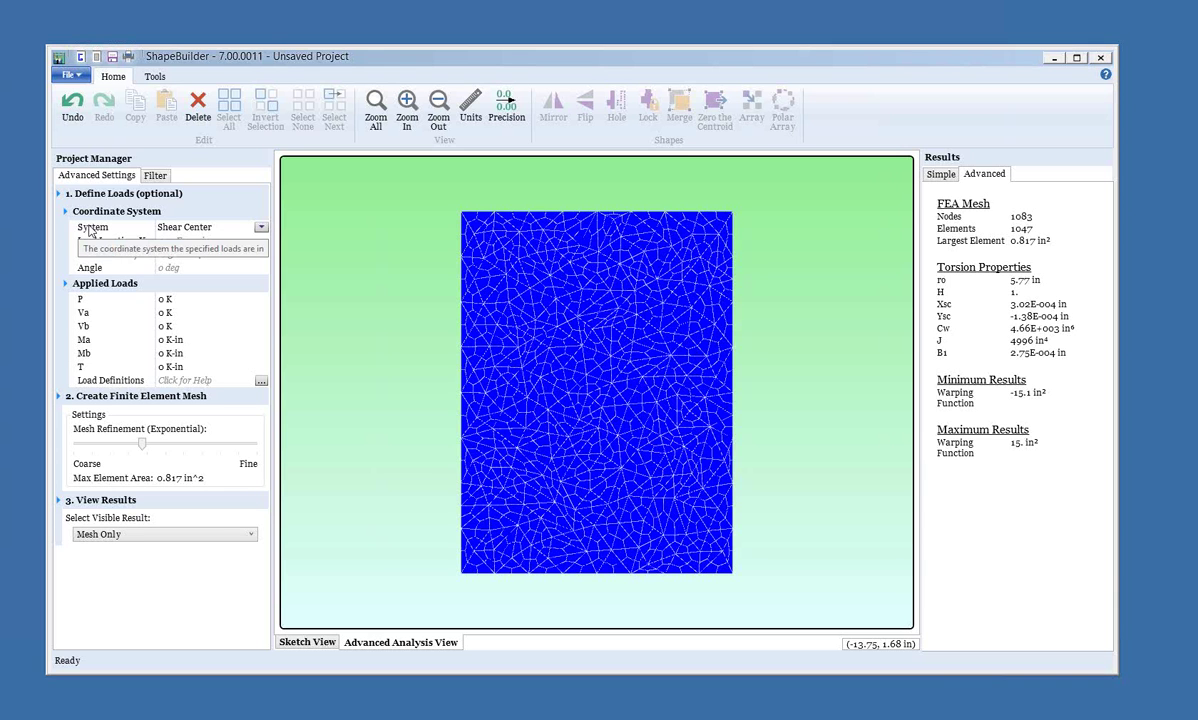
Step: Set the load System to Centroidal Axes, review the Load Definitions help, and select the Vb field
left_click(260, 227)
left_click(237, 246)
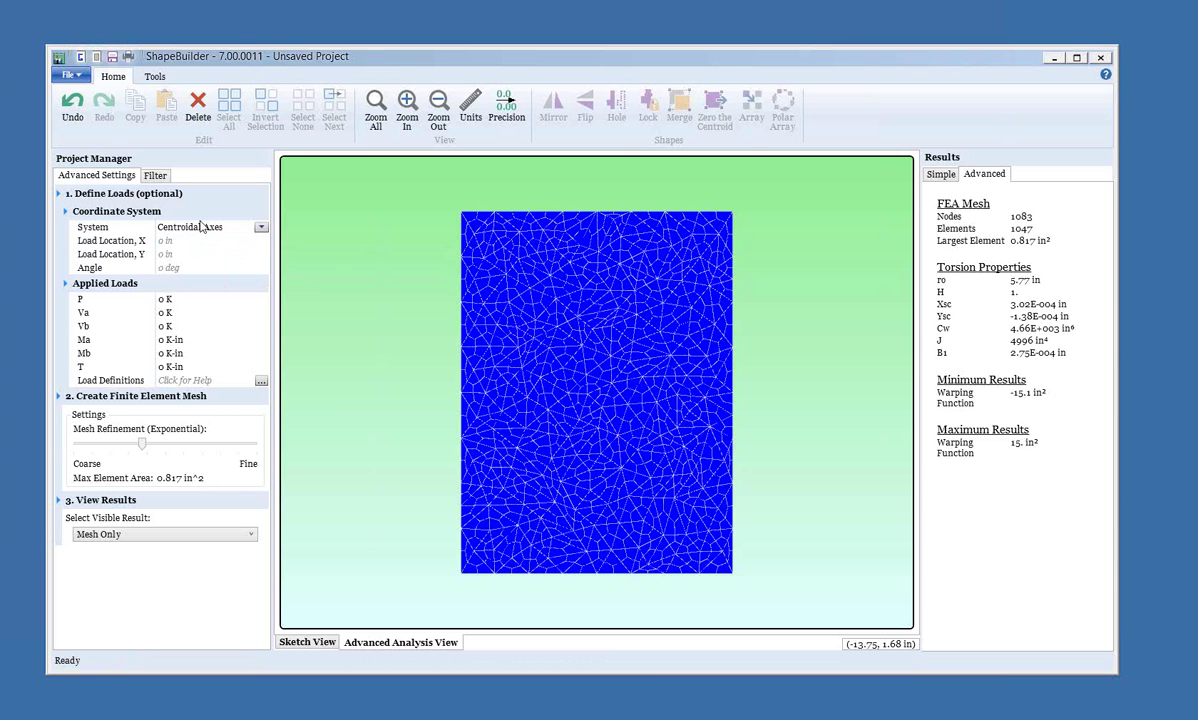
left_click(260, 381)
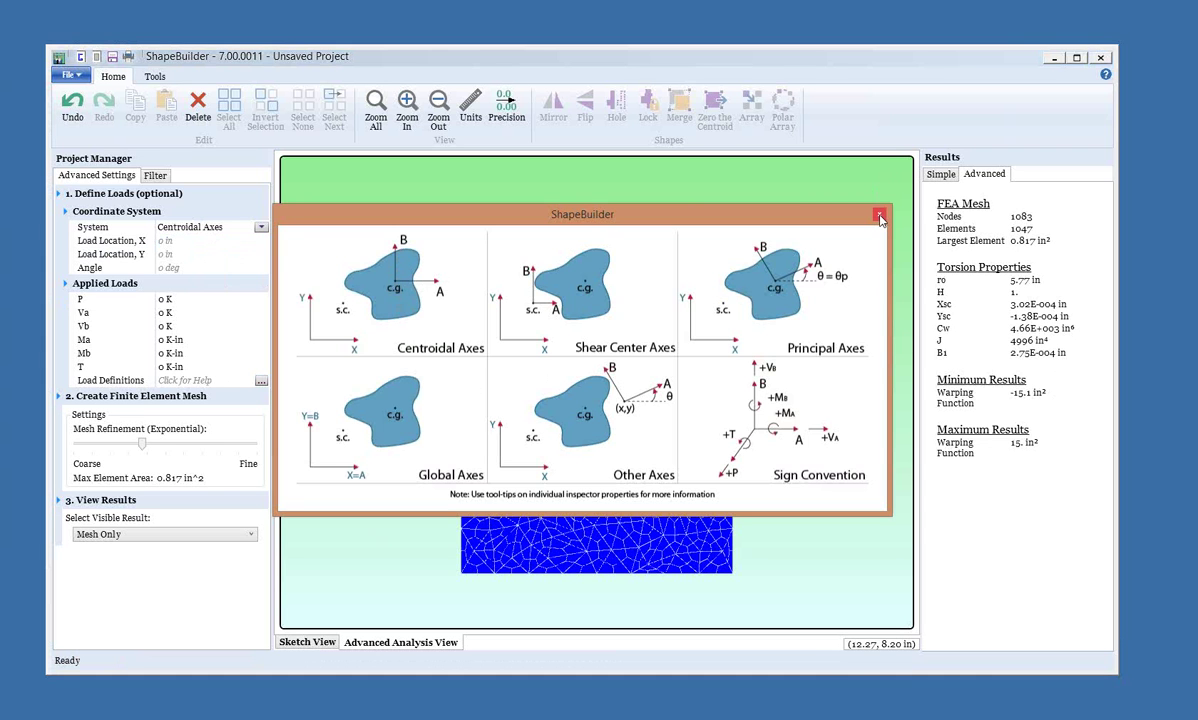
left_click(880, 218)
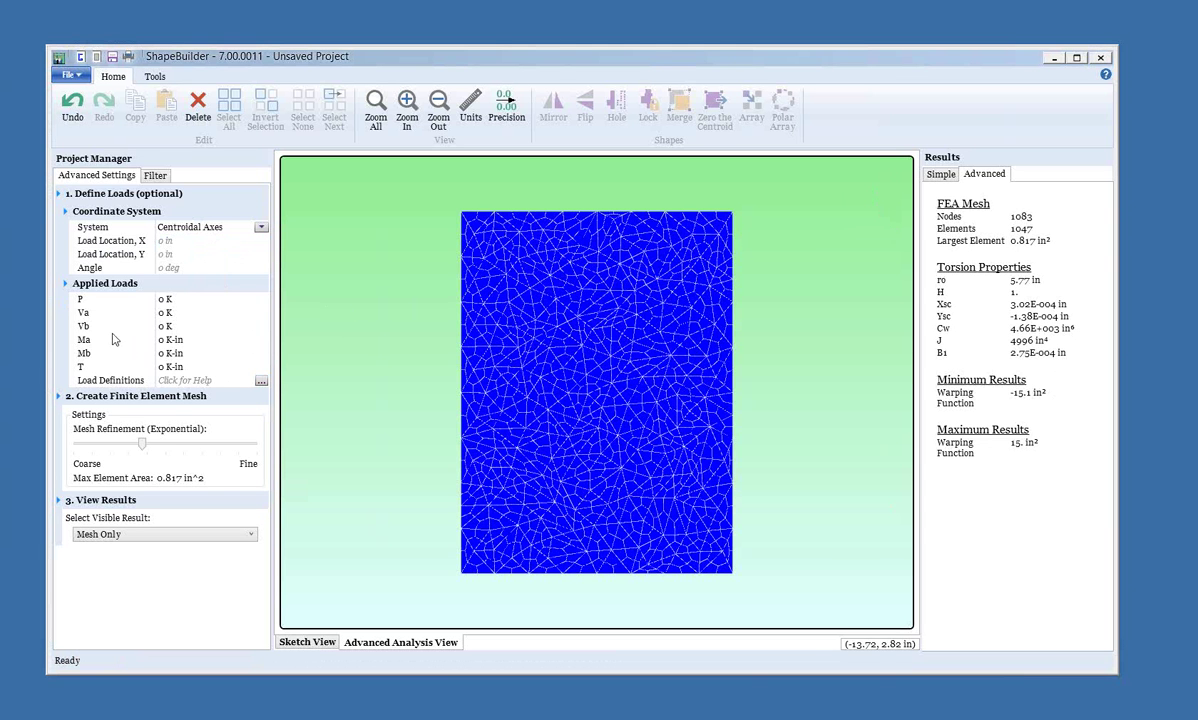
left_click(165, 326)
Step: Set the Vb shear load to 100 K and bring up the visible result list for Flexural τyz
double_click(160, 326)
type("100")
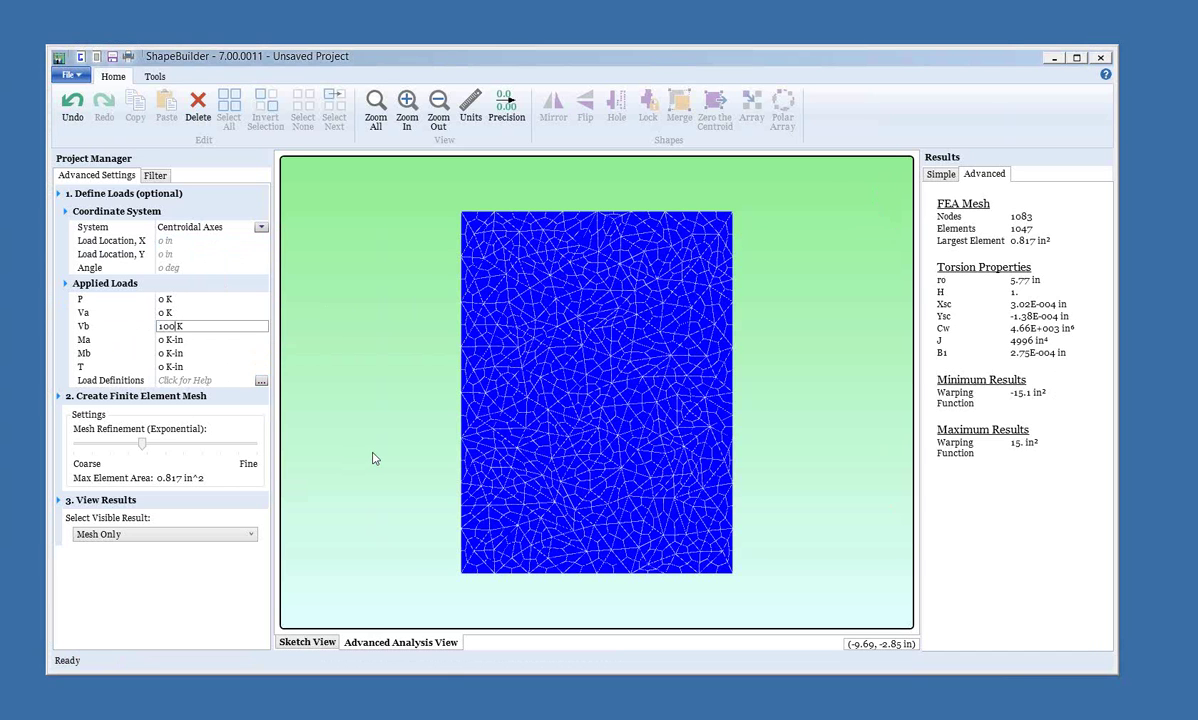
key("Return")
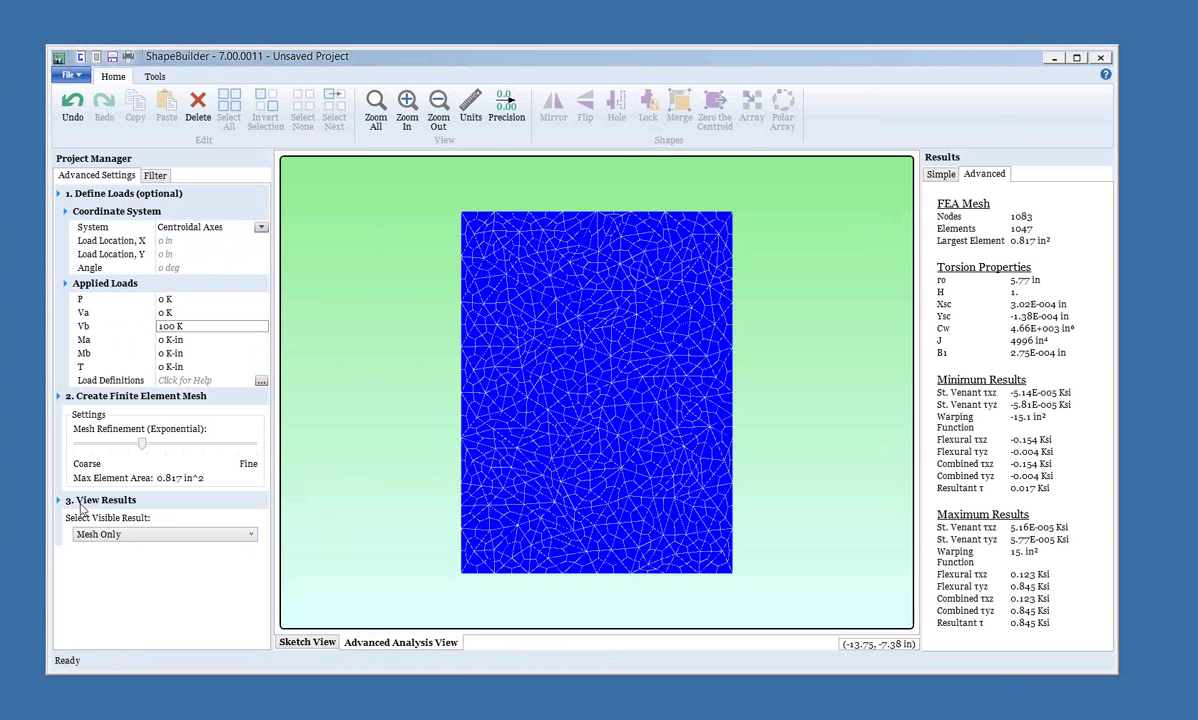
left_click(230, 534)
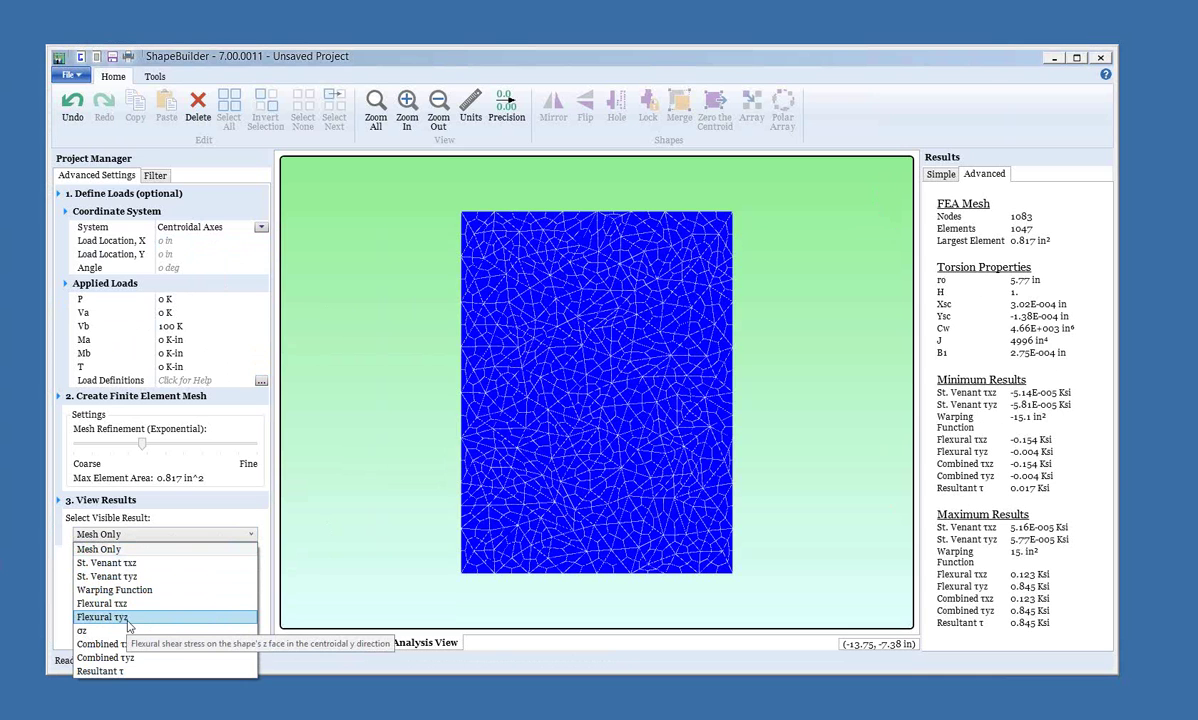
left_click(121, 618)
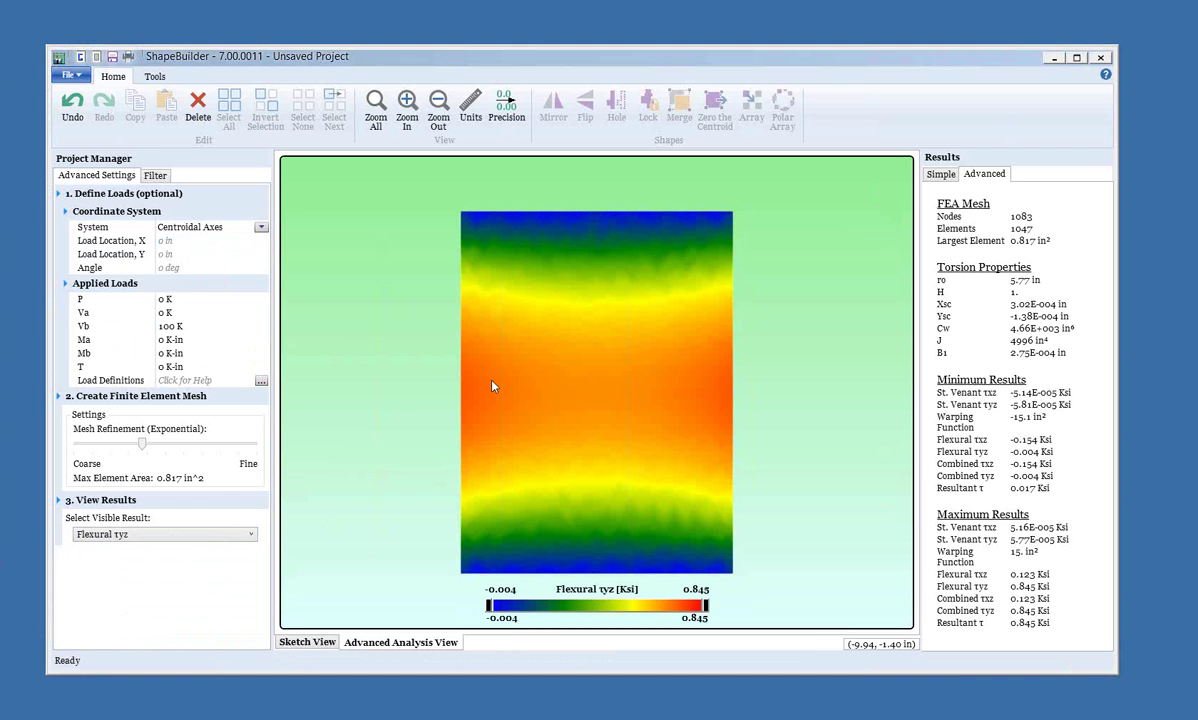
Step: Show the Simple results with area and moments of inertia beside the τyz stress contour
mouse_move(584, 345)
left_click(940, 174)
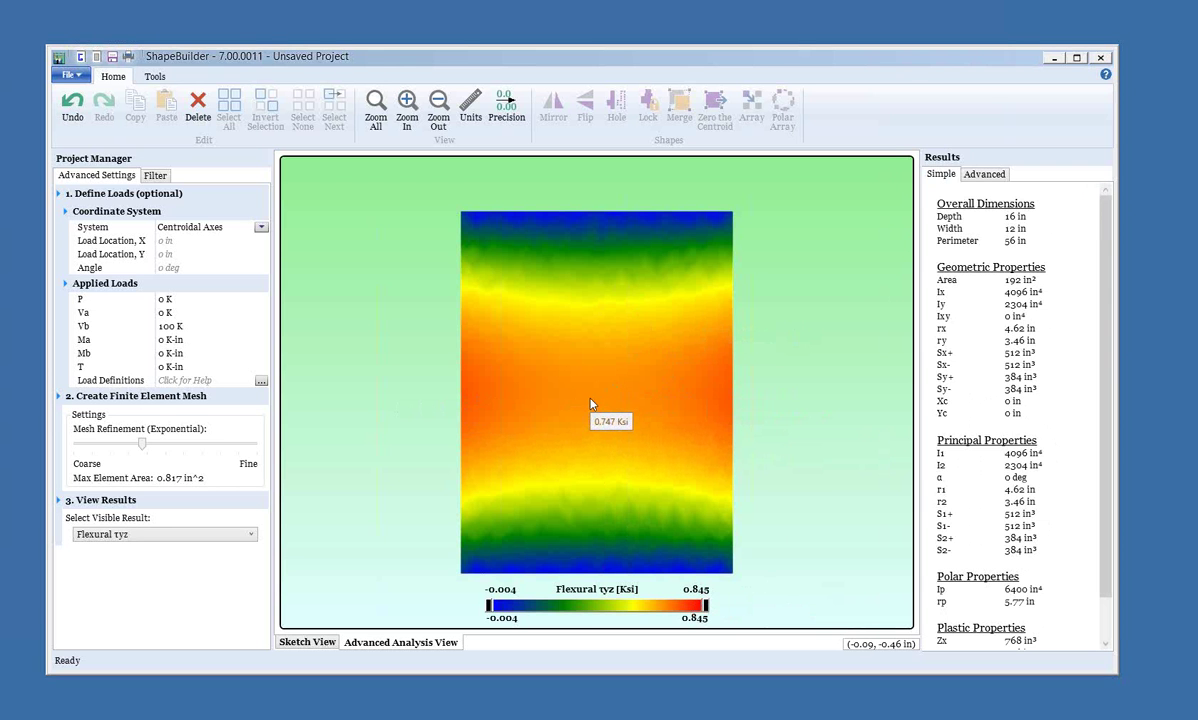
Step: Narrow the rectangle to 2 in wide and check its stresses and geometric properties
left_click(307, 641)
left_click(161, 267)
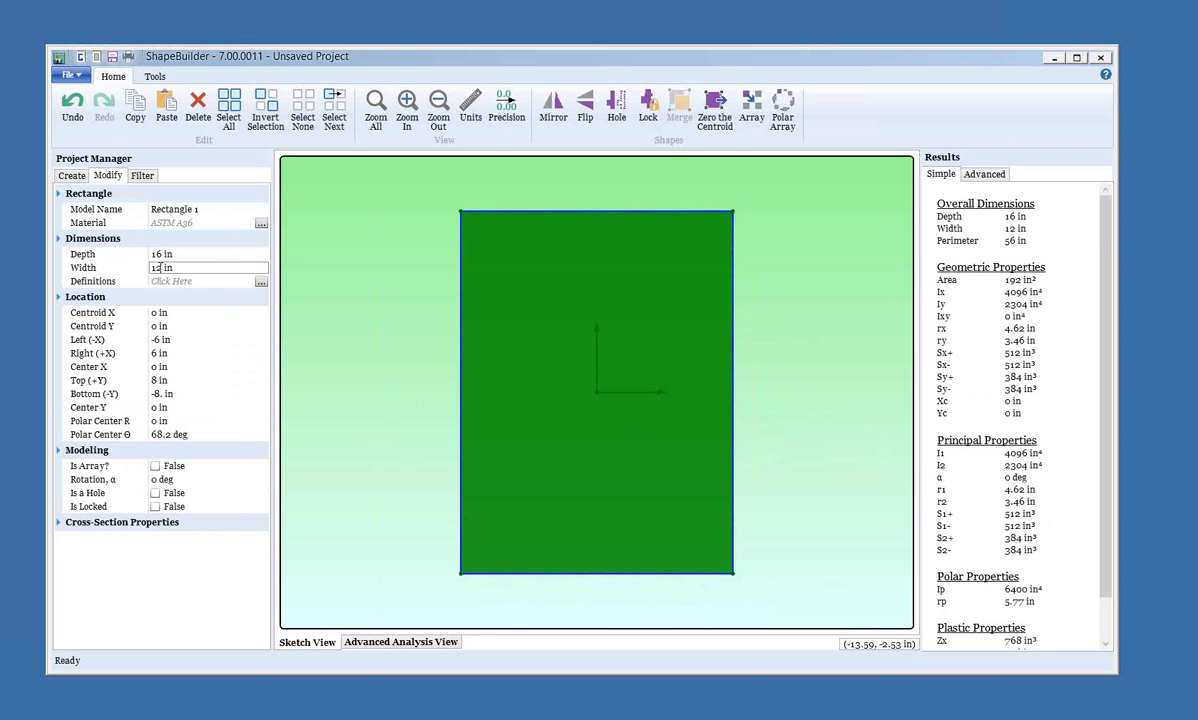
double_click(161, 267)
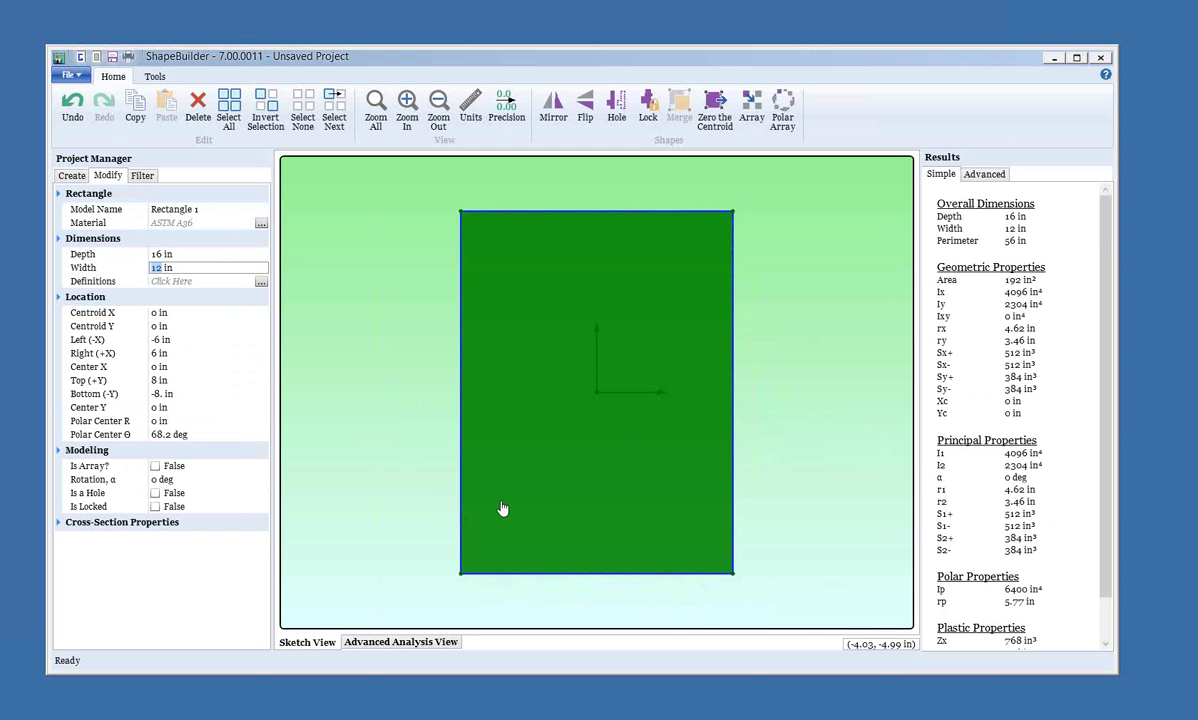
type("2")
key("Return")
left_click(451, 643)
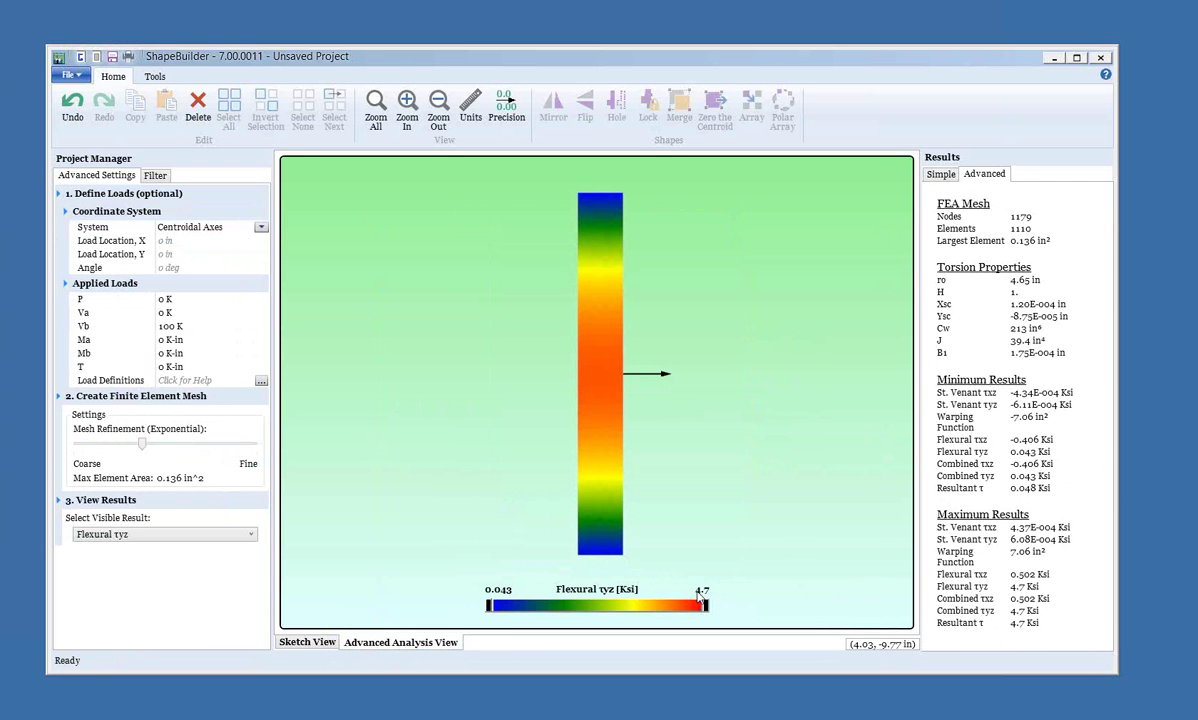
left_click(942, 176)
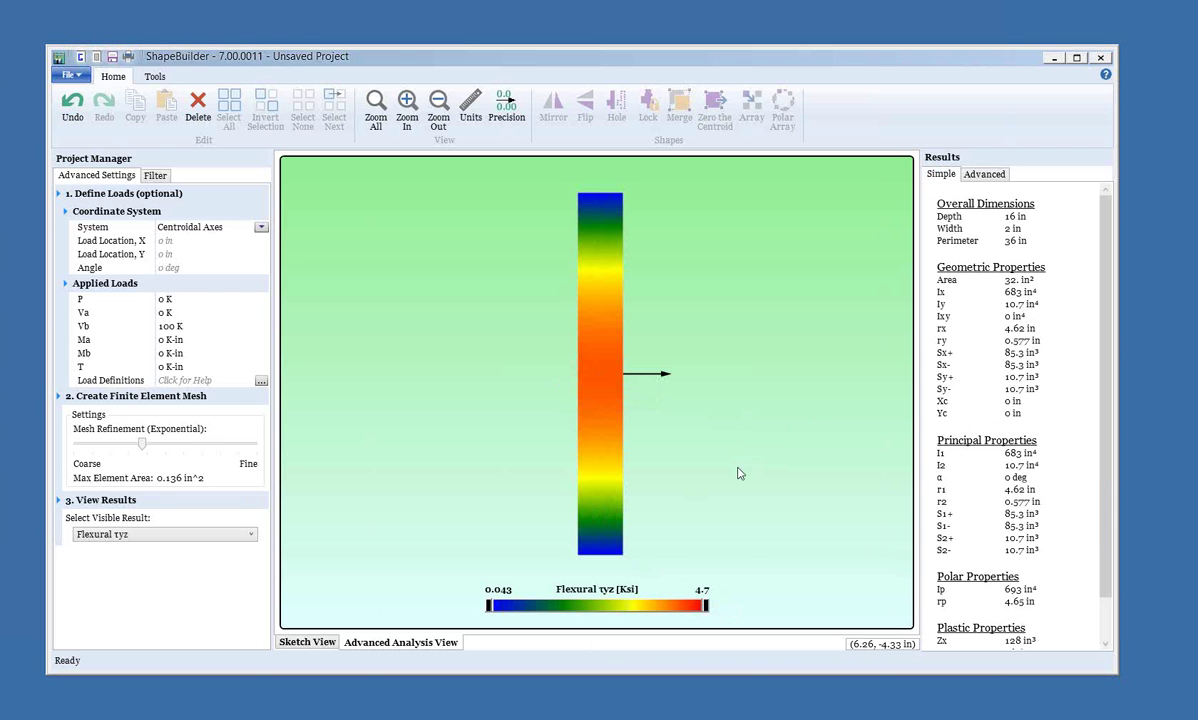
Step: Widen the rectangle to 8 in and view its flexural τyz stresses, peaking at 1.21 ksi
left_click(307, 642)
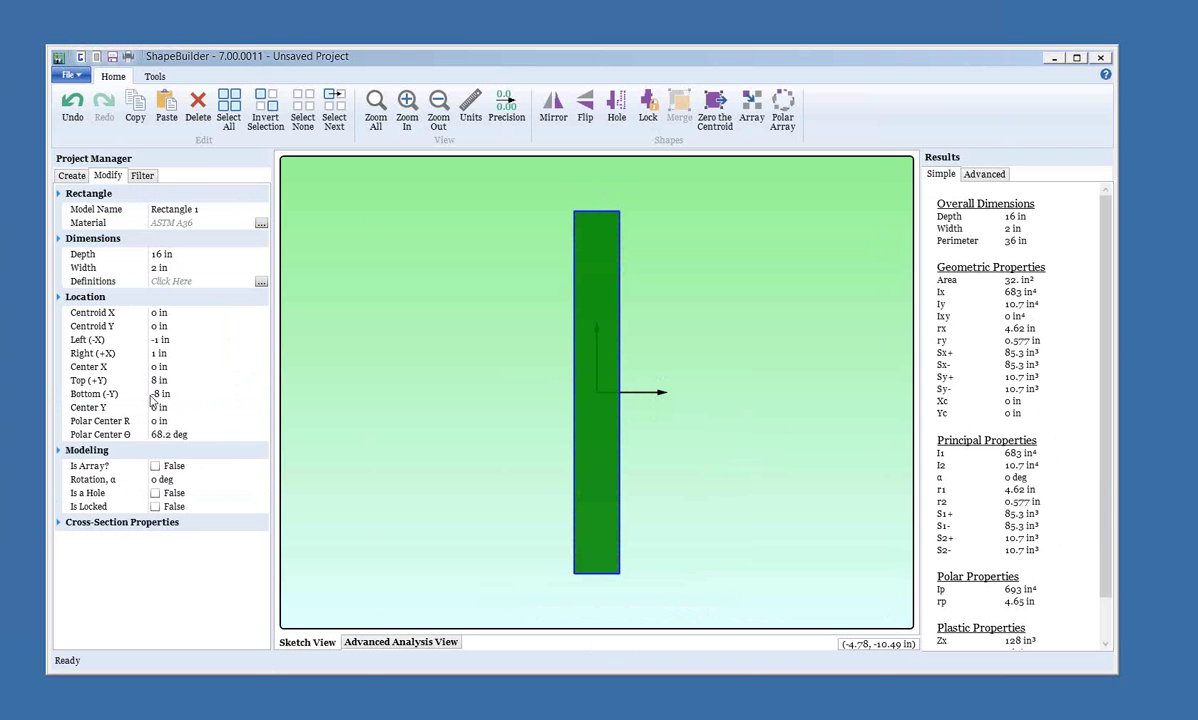
double_click(156, 267)
type("8")
key("Return")
left_click(400, 642)
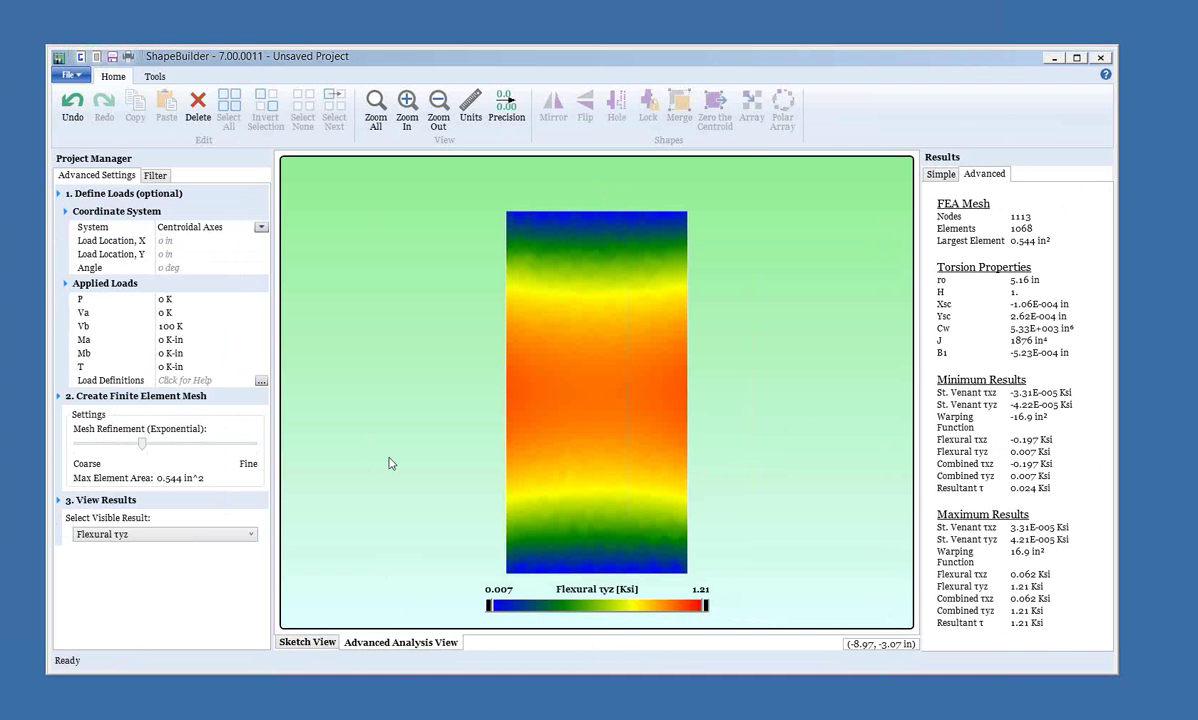
left_click(243, 536)
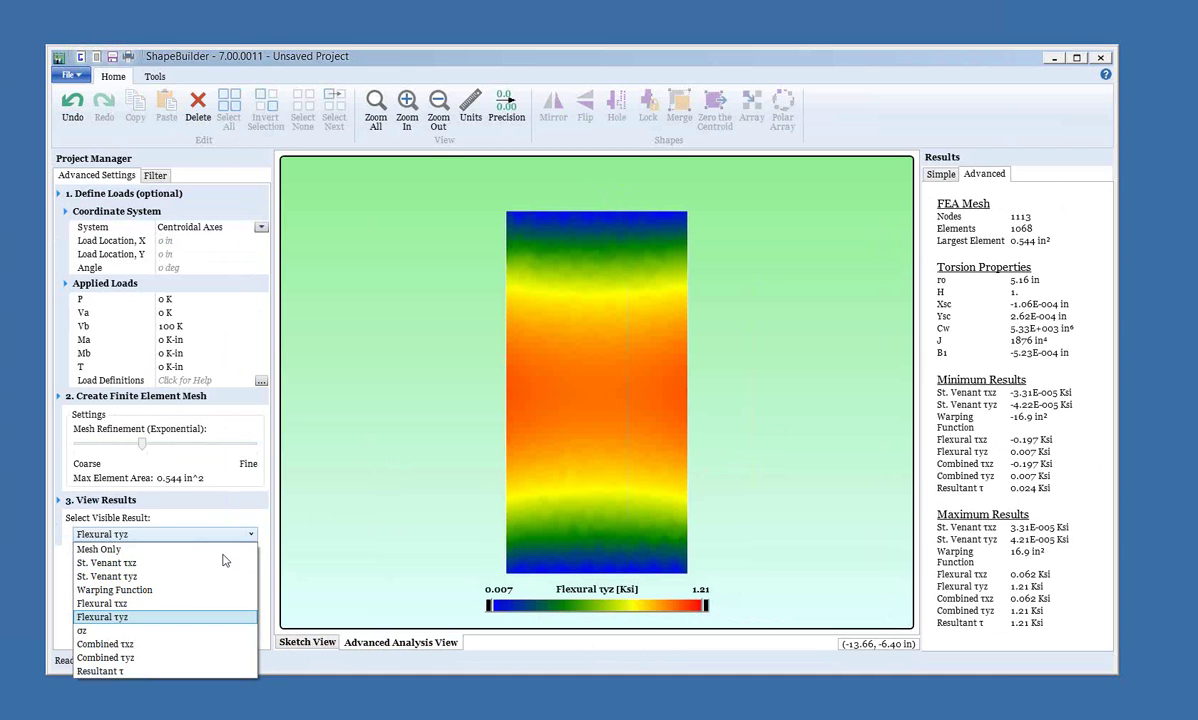
Step: Plot the 16 by 8 in rectangle's warping function, spanning -16.9 to 16.9 in²
left_click(183, 598)
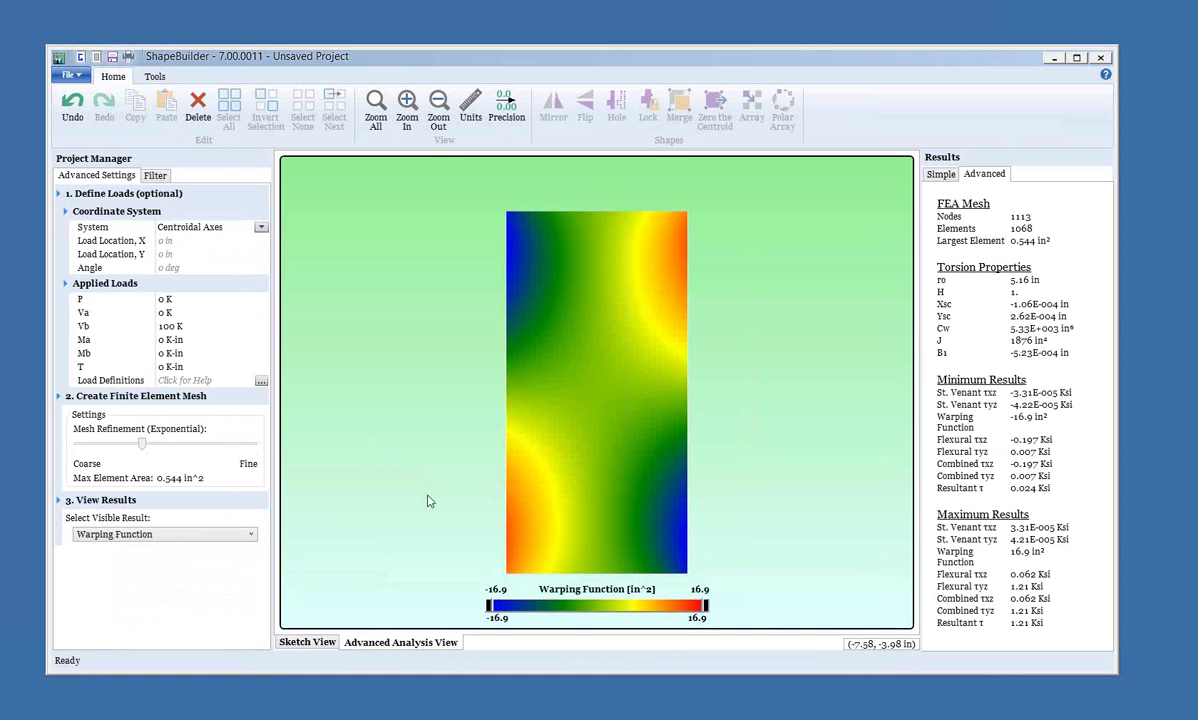
left_click_drag(428, 500, 428, 484)
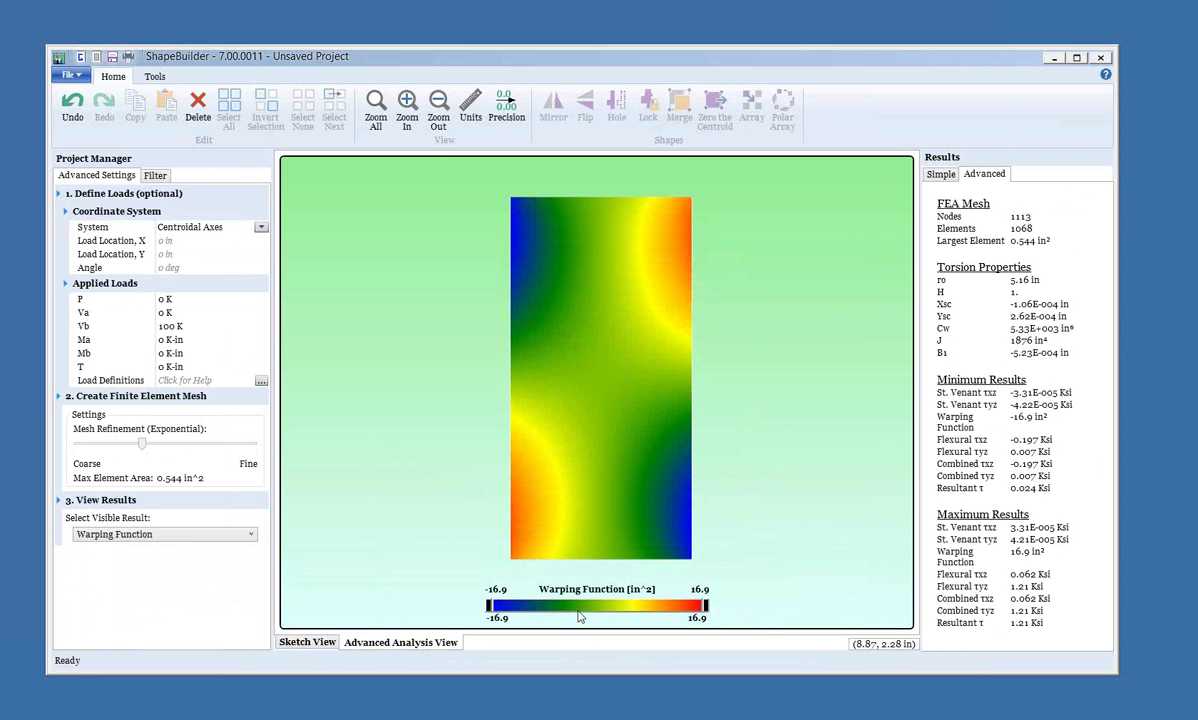
Step: Swap the rectangle for a 12 in deep, 3 in wide channel with its centroid zeroed at the origin
left_click(306, 642)
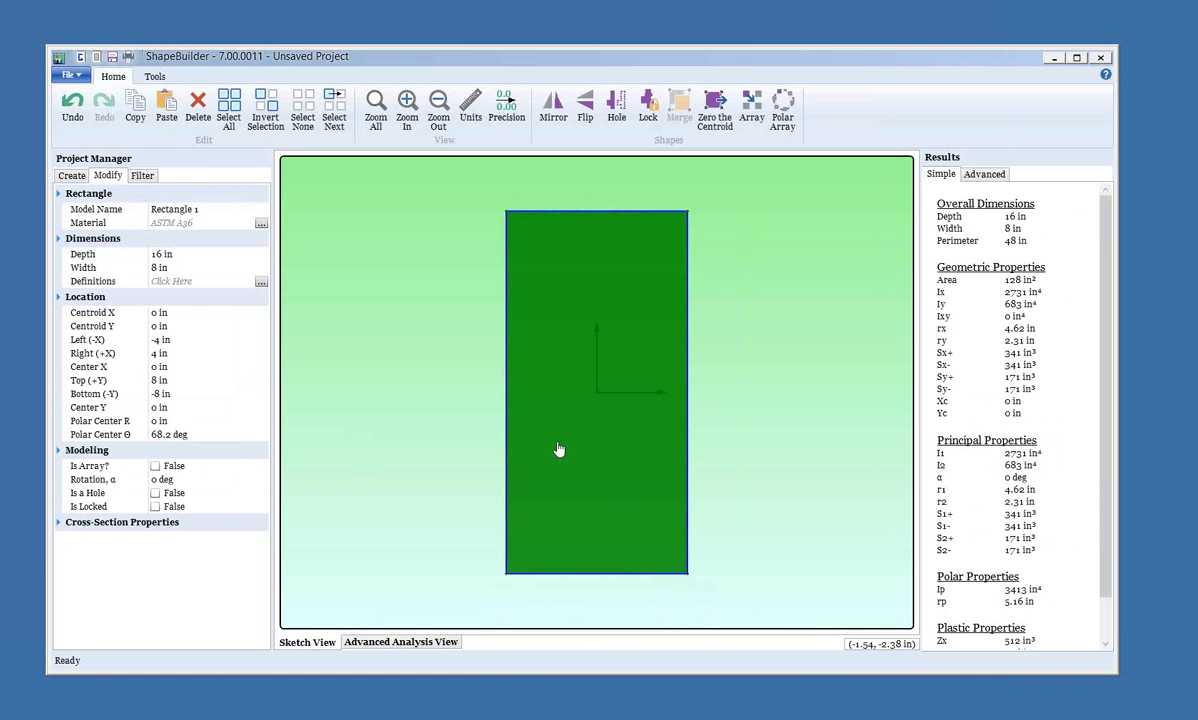
key("Delete")
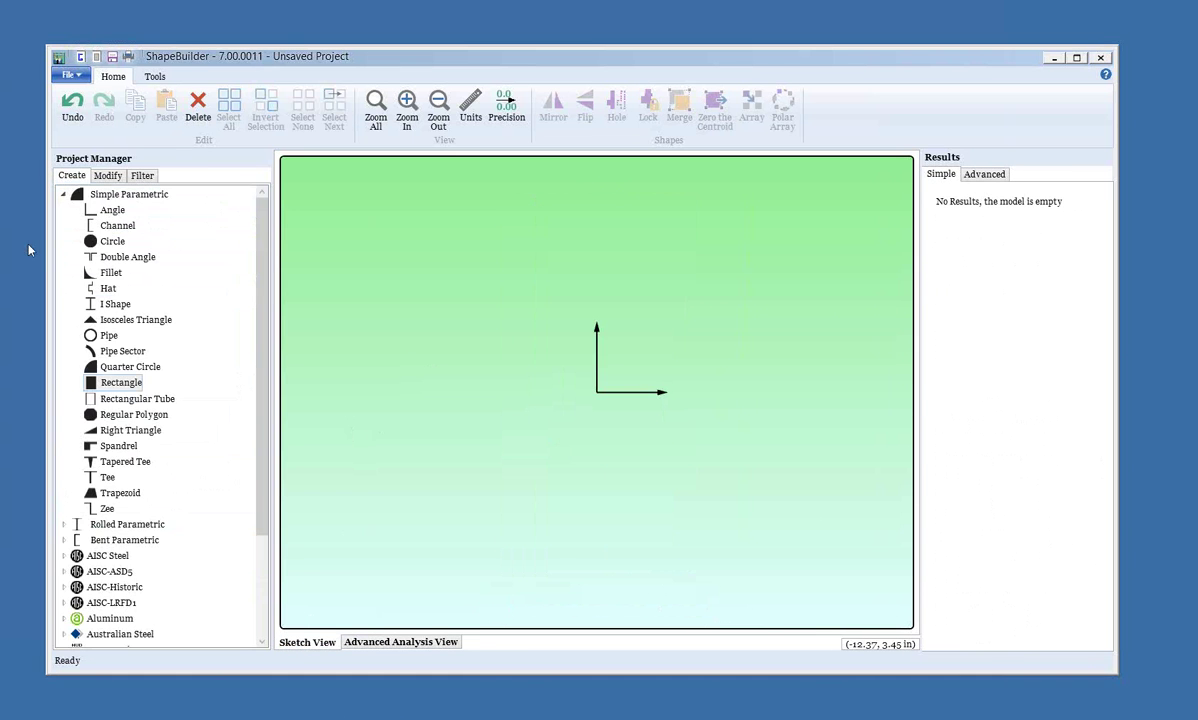
left_click_drag(115, 229, 557, 365)
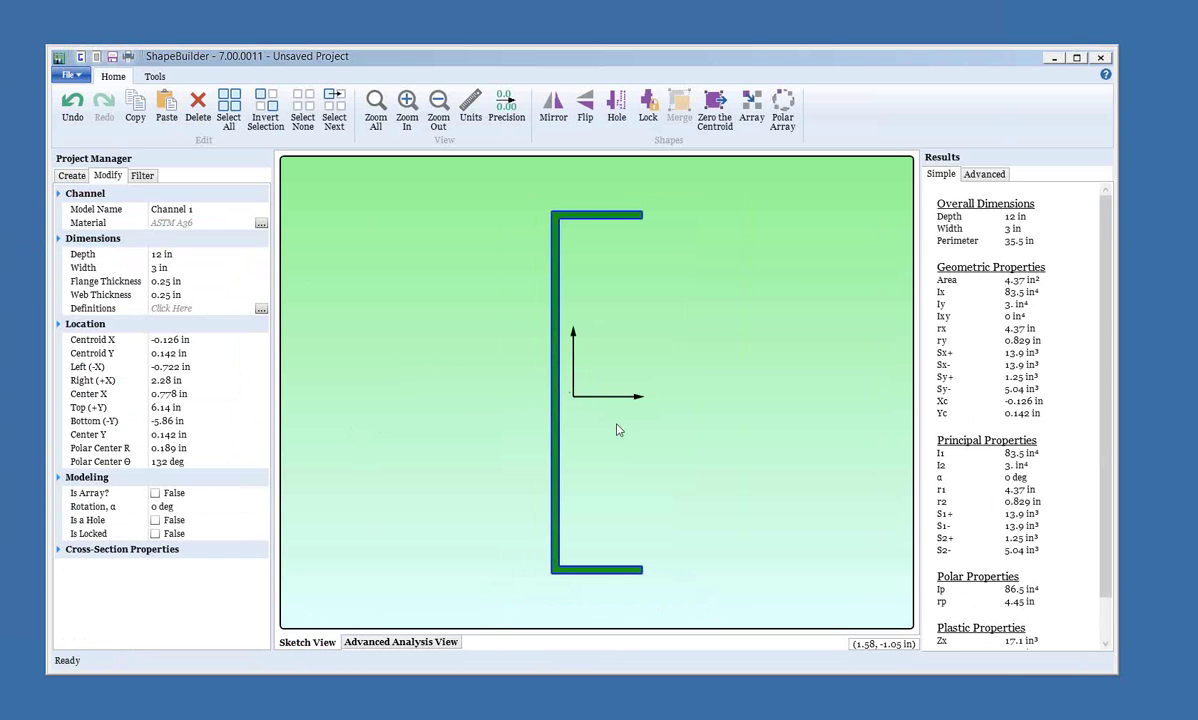
left_click(714, 108)
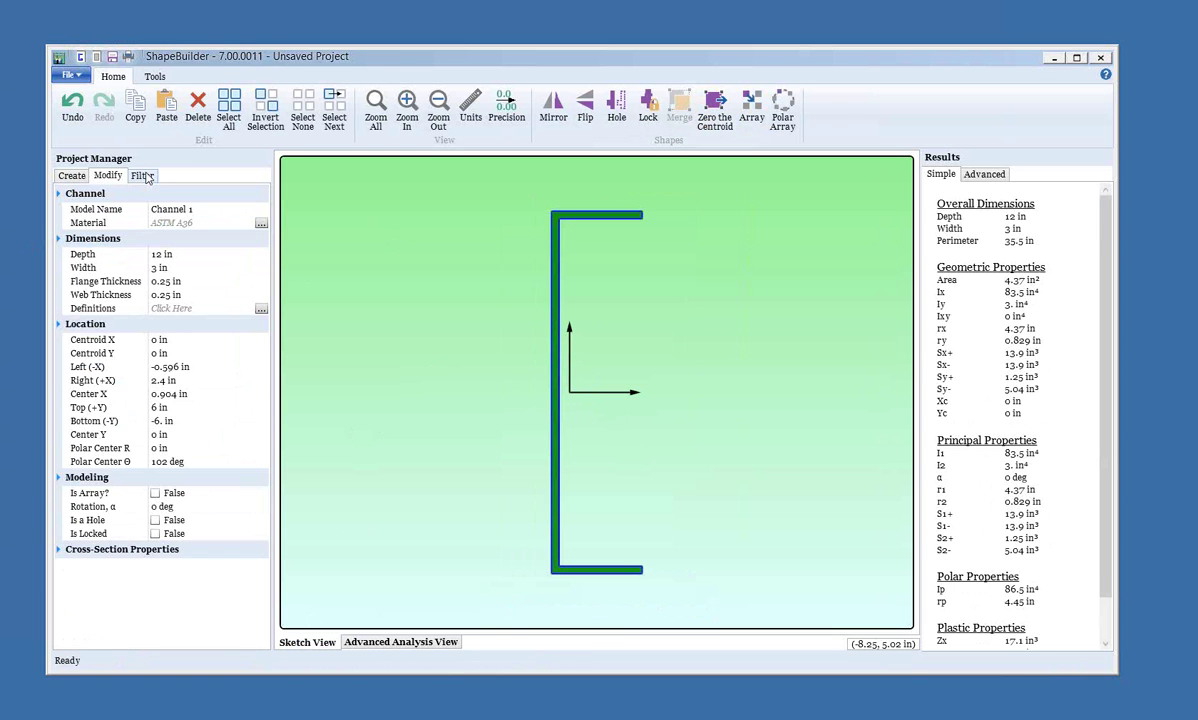
Step: Show, then hide, the channel's shear center and centroid markers on the sketch
left_click(145, 176)
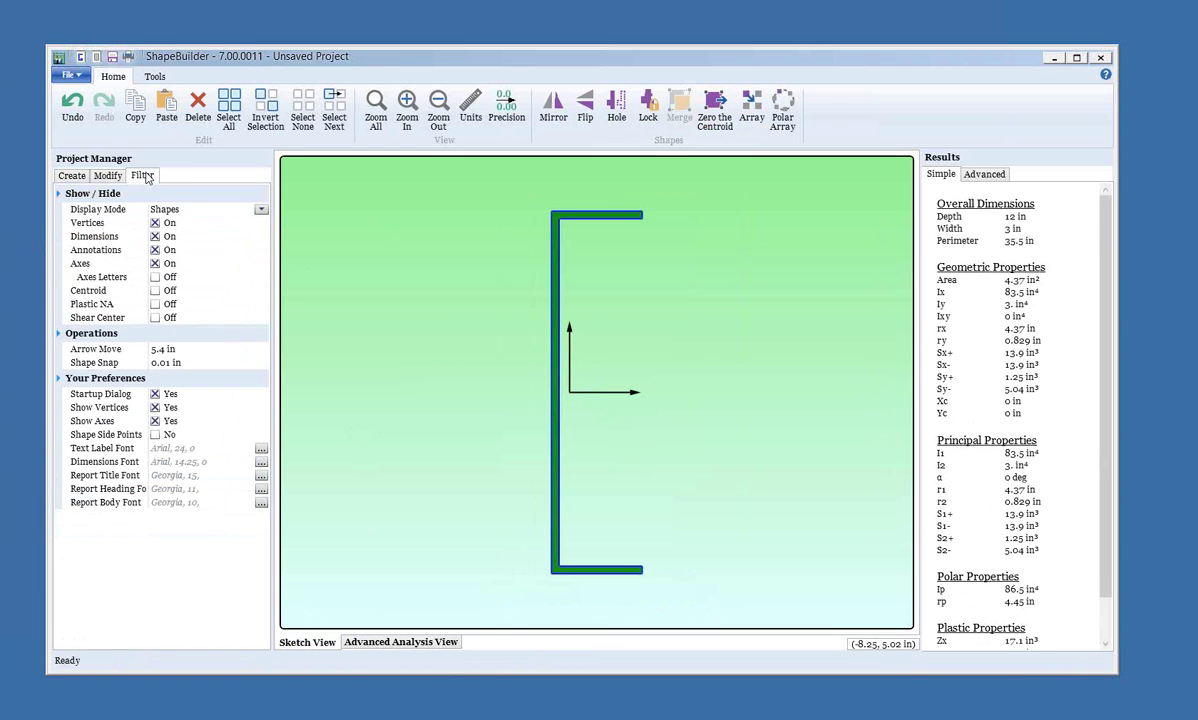
left_click(155, 318)
left_click(155, 290)
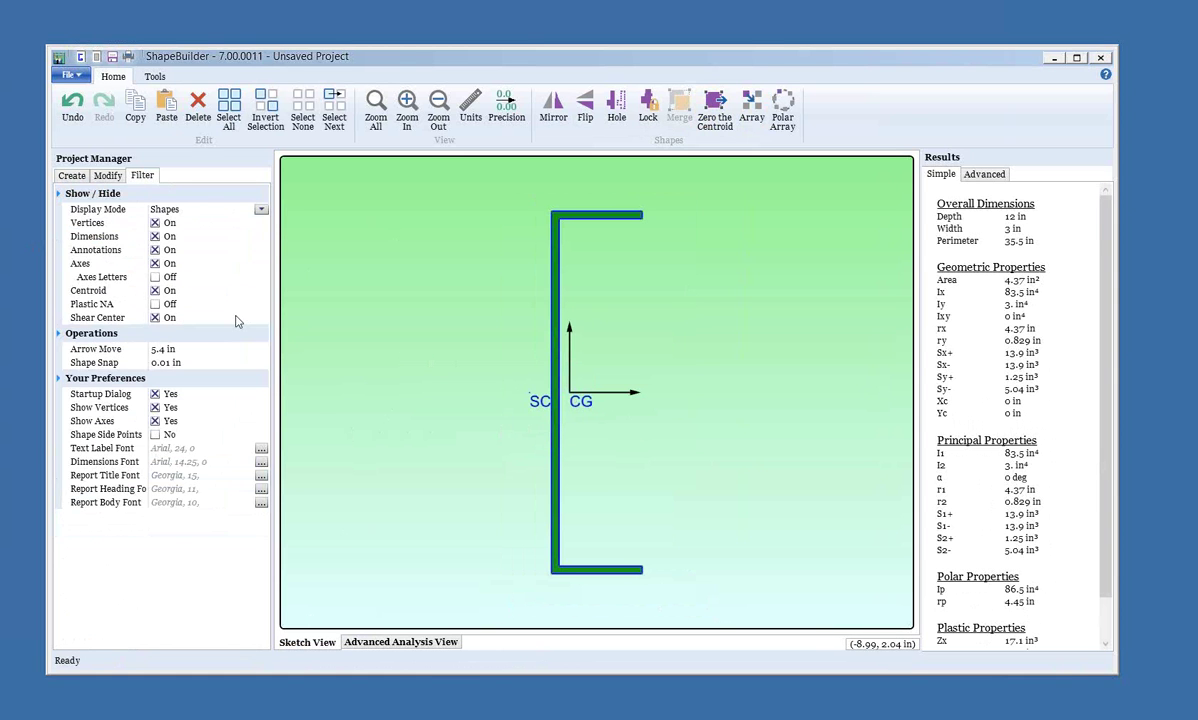
left_click(155, 290)
left_click(155, 317)
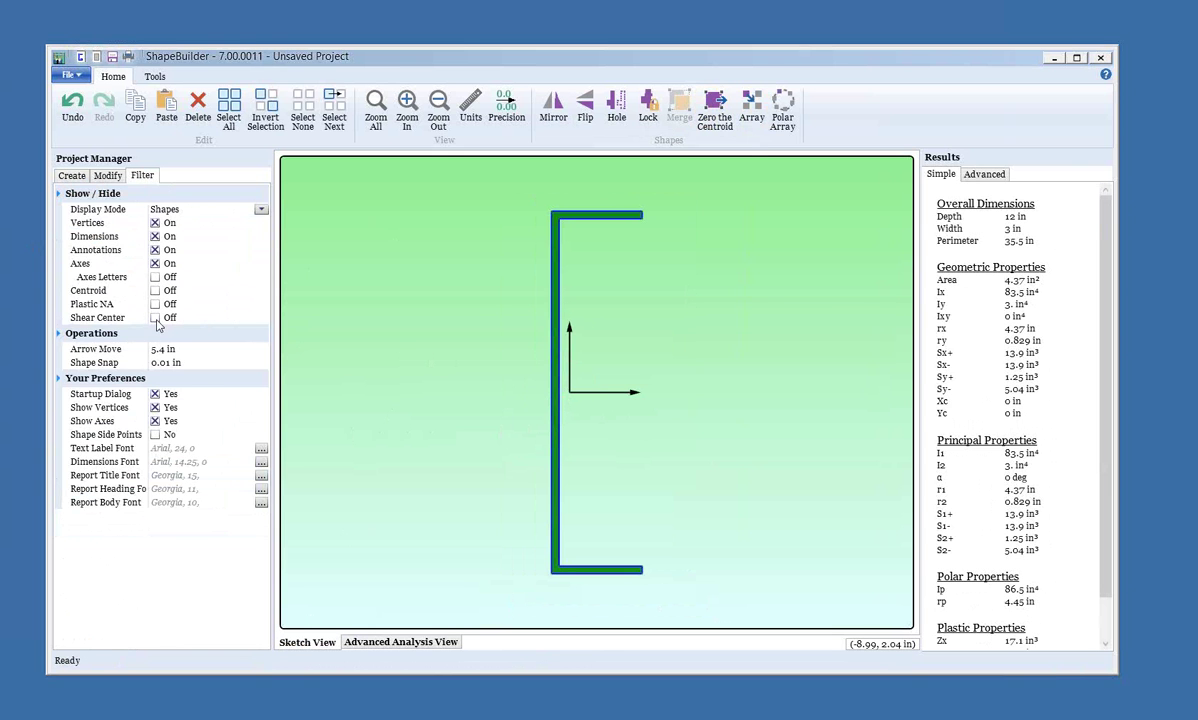
Step: Keep the channel's Vb shear load at 100 K, reviewing the load definitions help
left_click(421, 644)
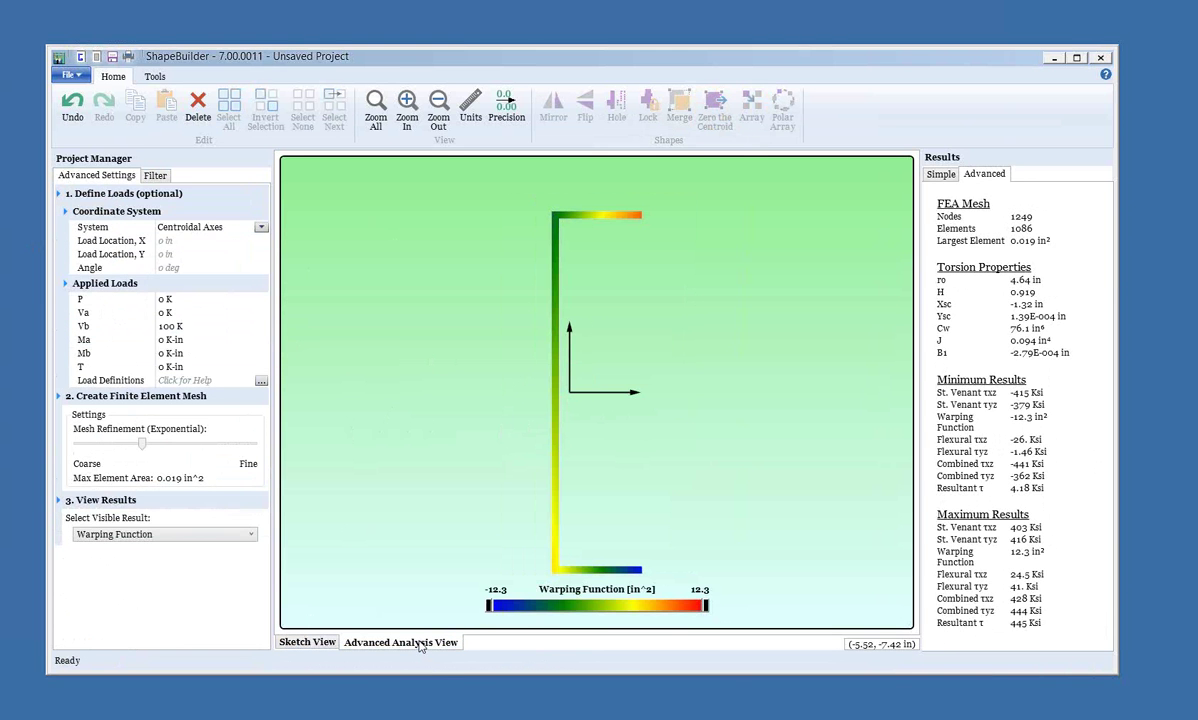
left_click(169, 327)
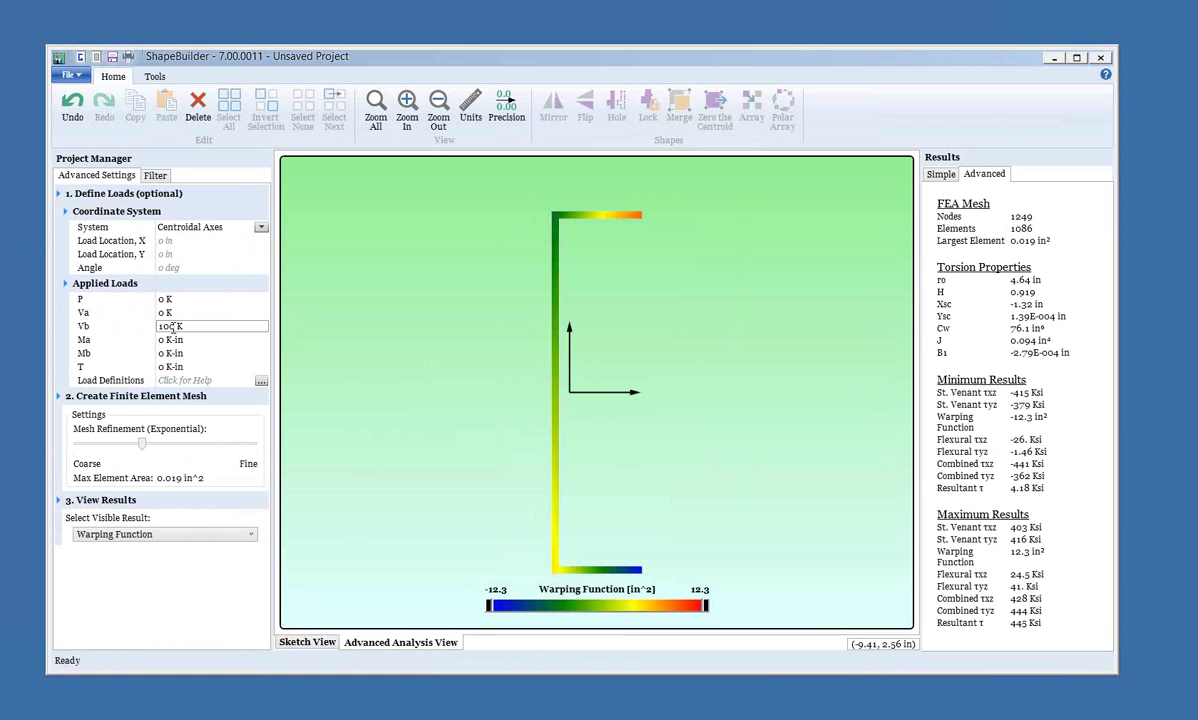
key("Return")
left_click(260, 381)
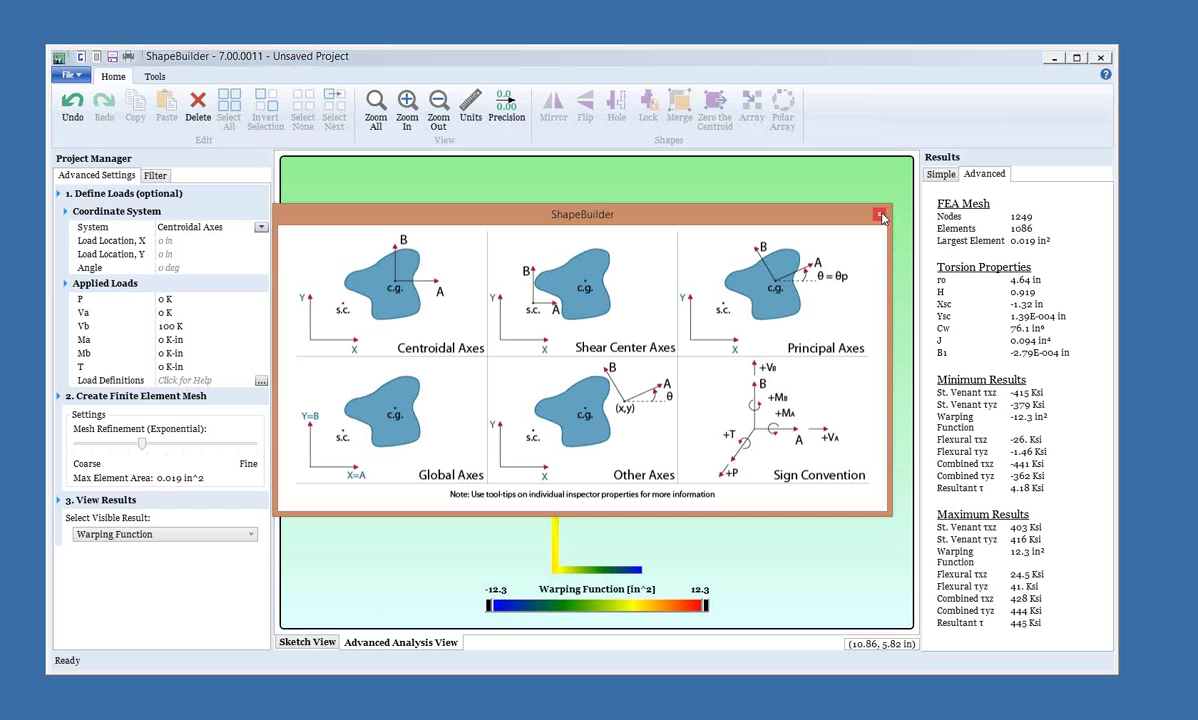
left_click(880, 215)
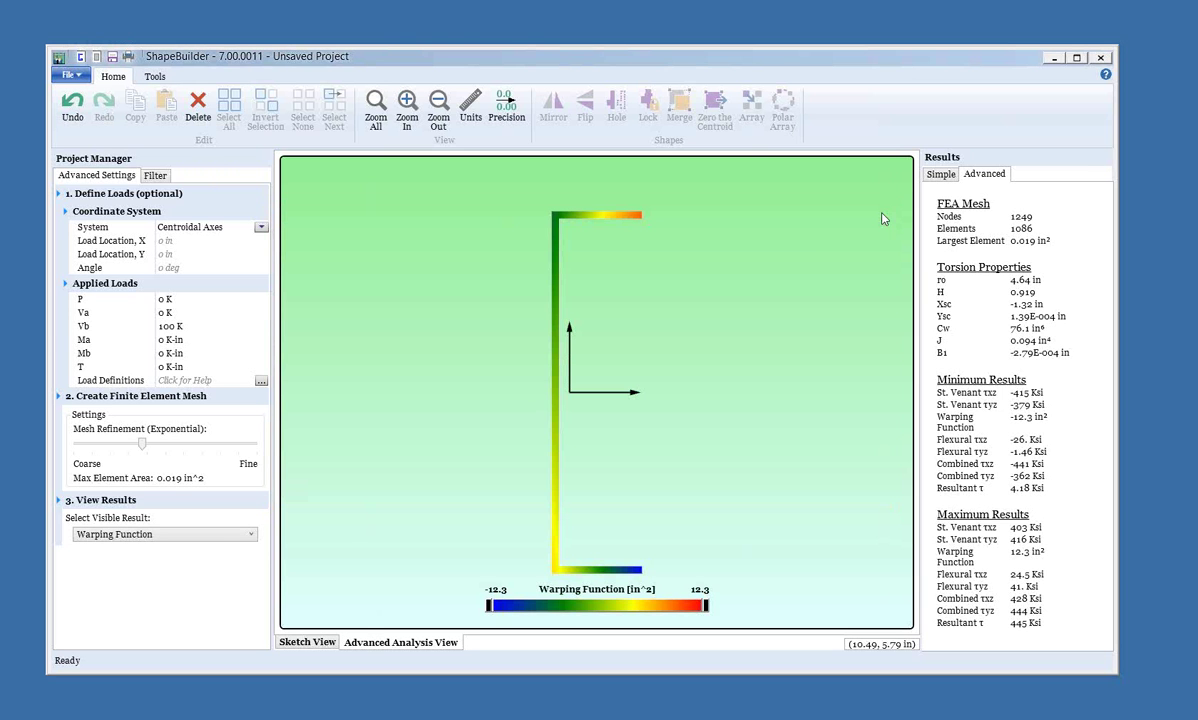
left_click(176, 326)
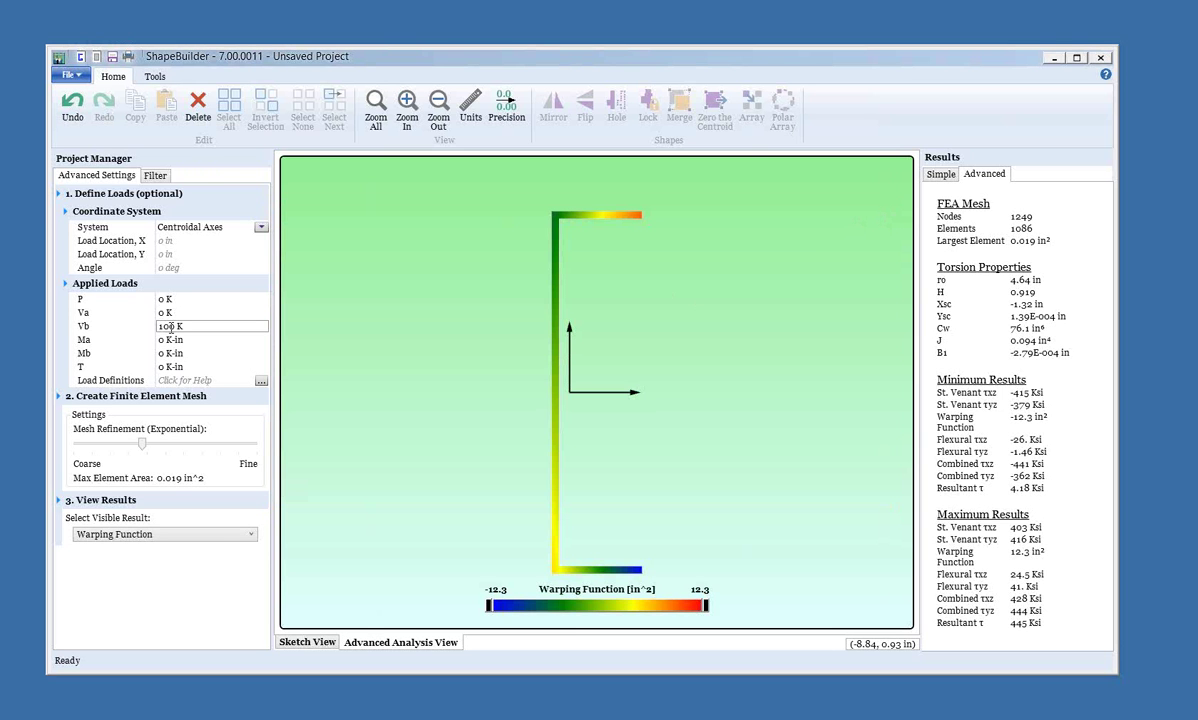
key("Return")
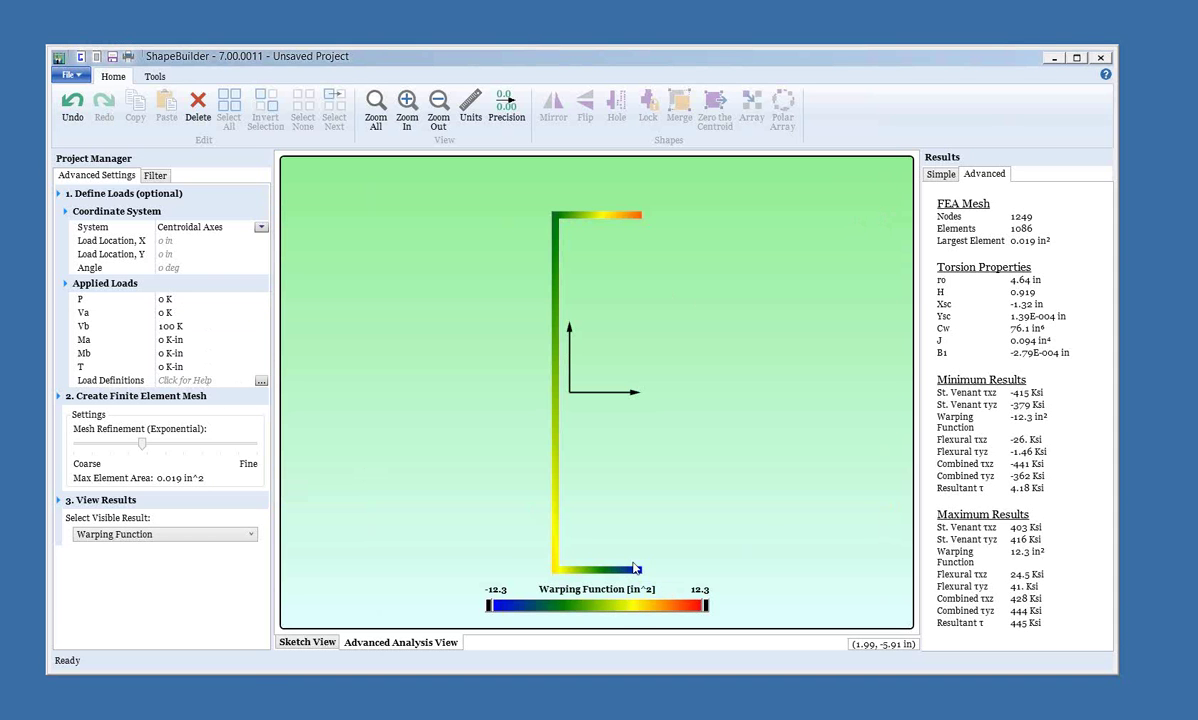
Step: Compare Flexural τyz, St. Venant τxz and St. Venant τyz stress contours on the channel
left_click(225, 536)
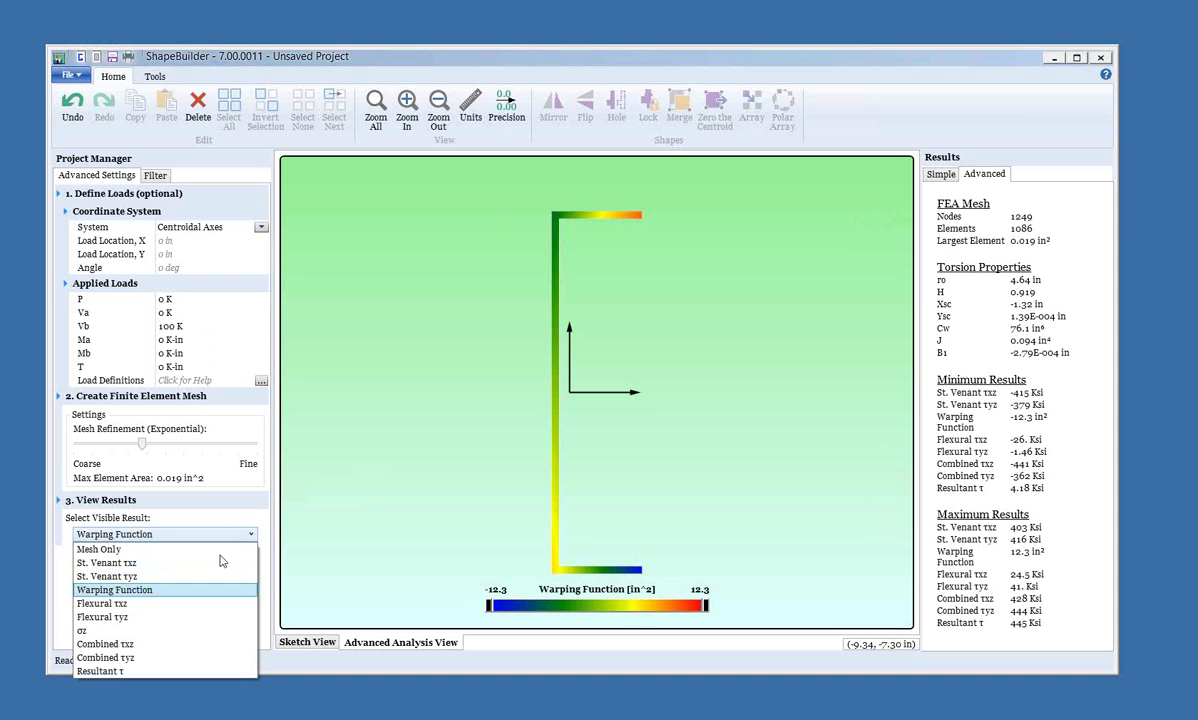
left_click(187, 617)
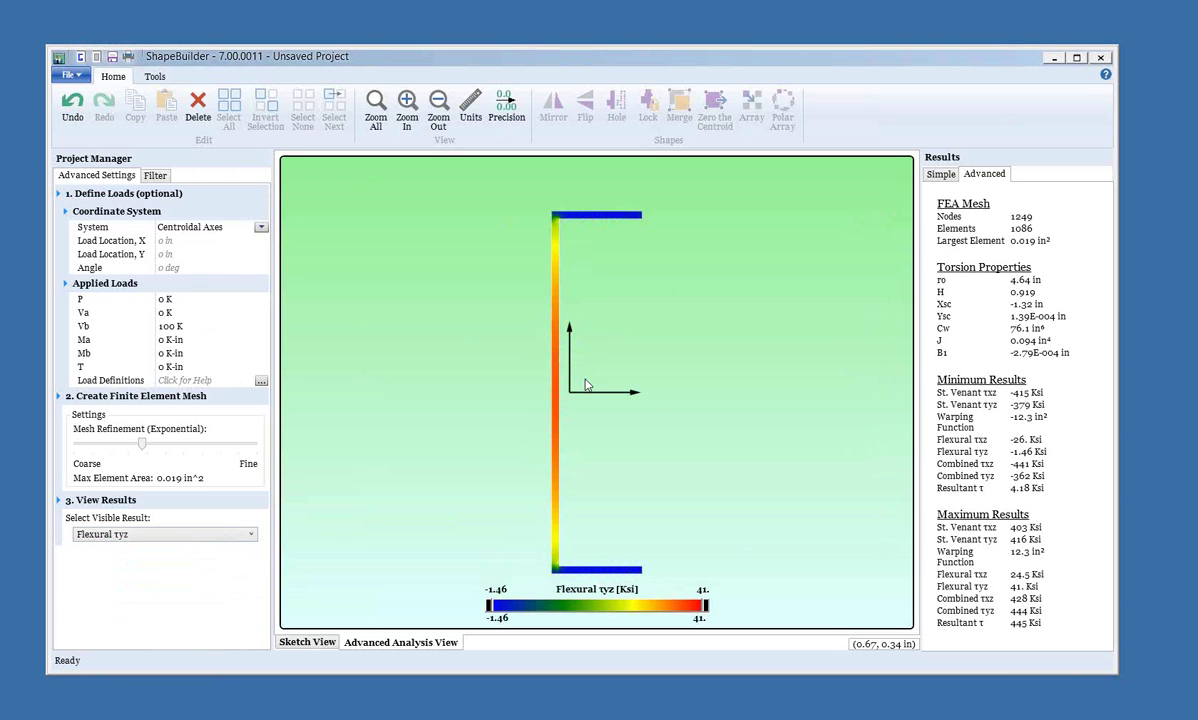
left_click(229, 537)
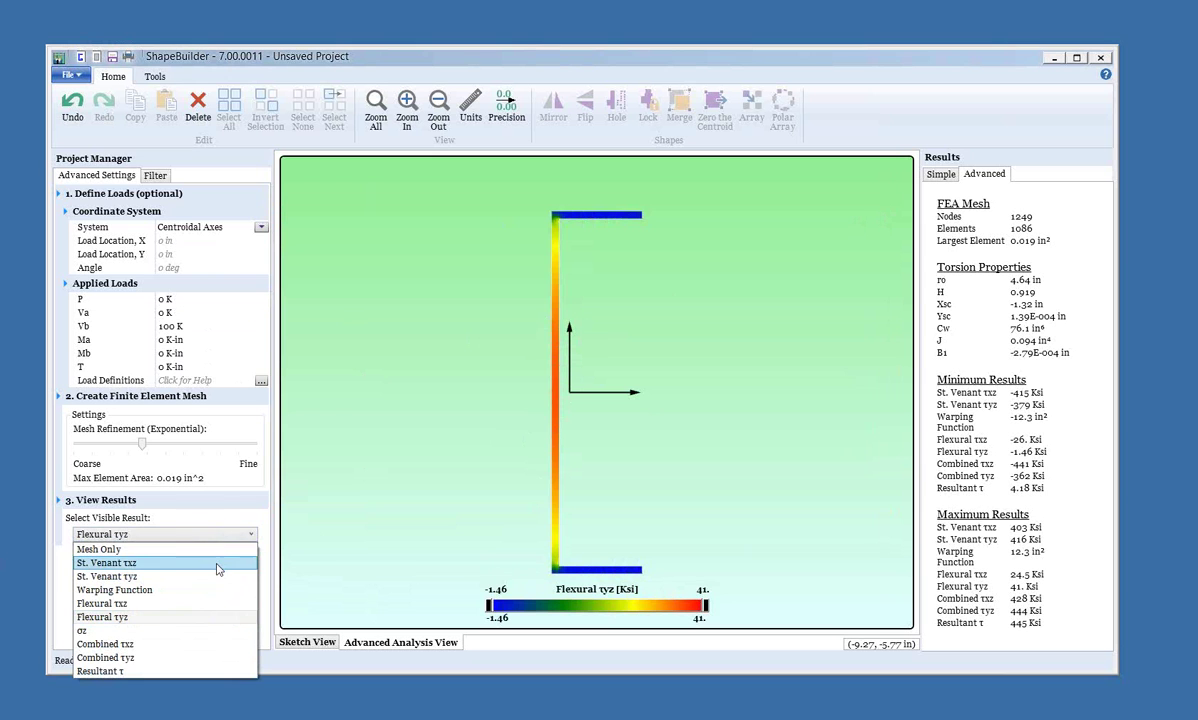
left_click(217, 565)
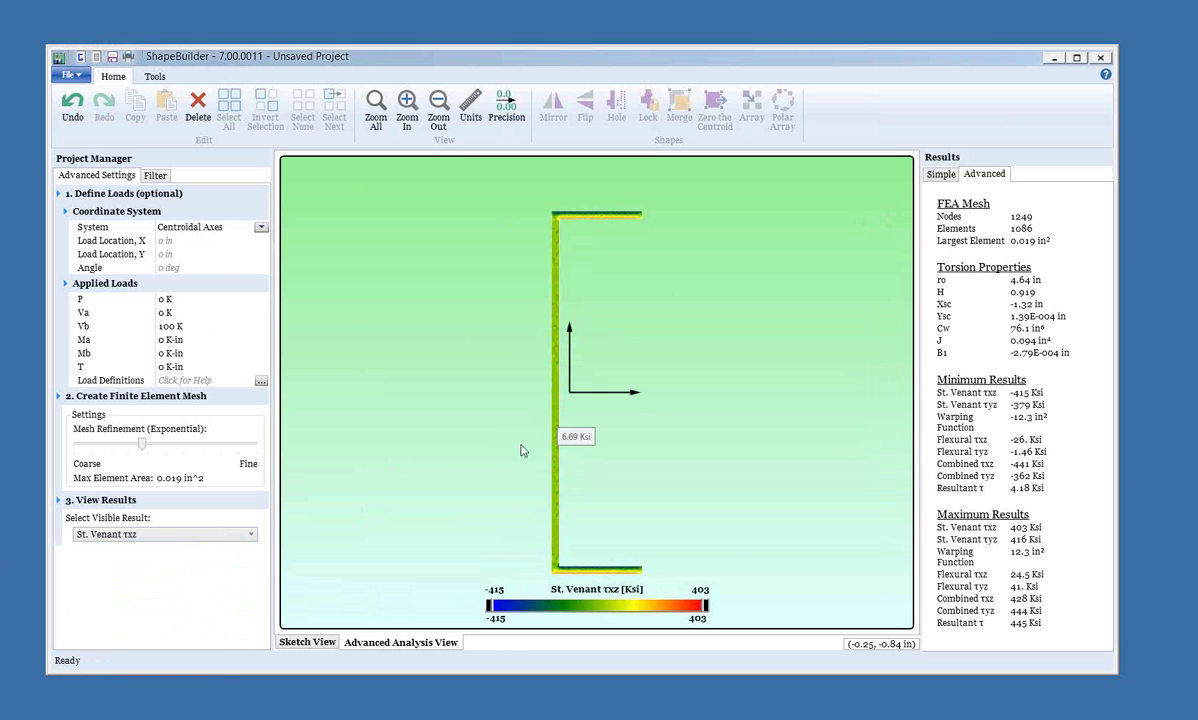
left_click(228, 538)
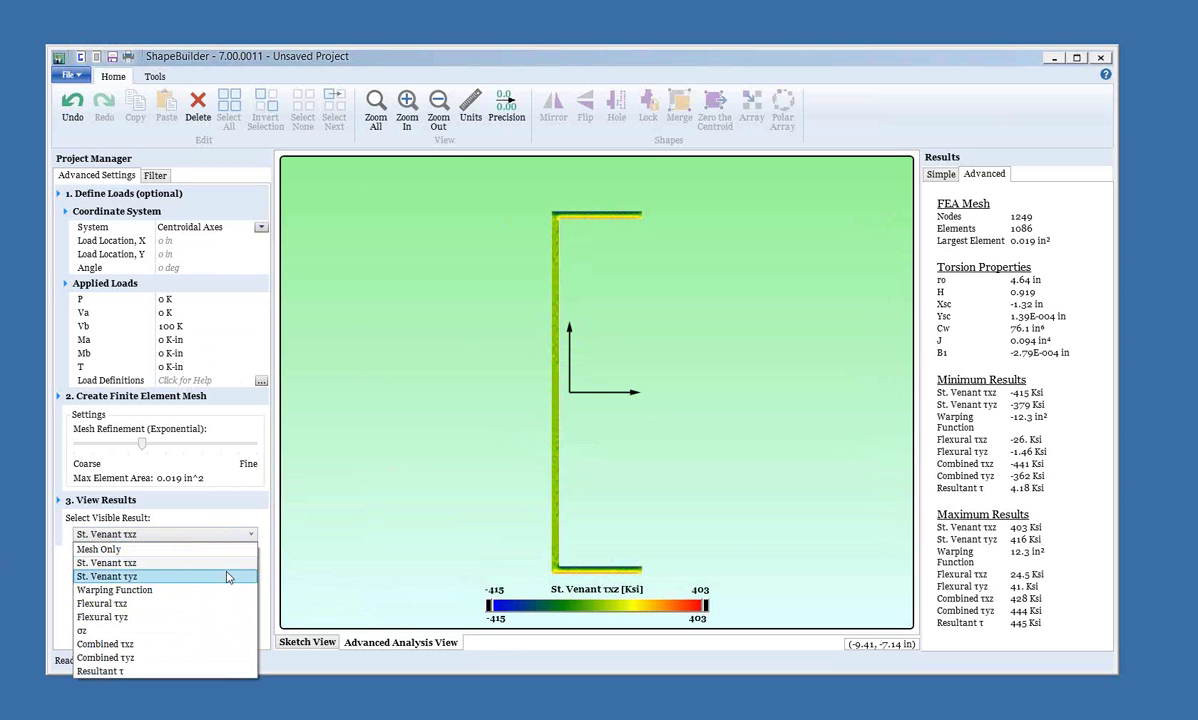
left_click(228, 577)
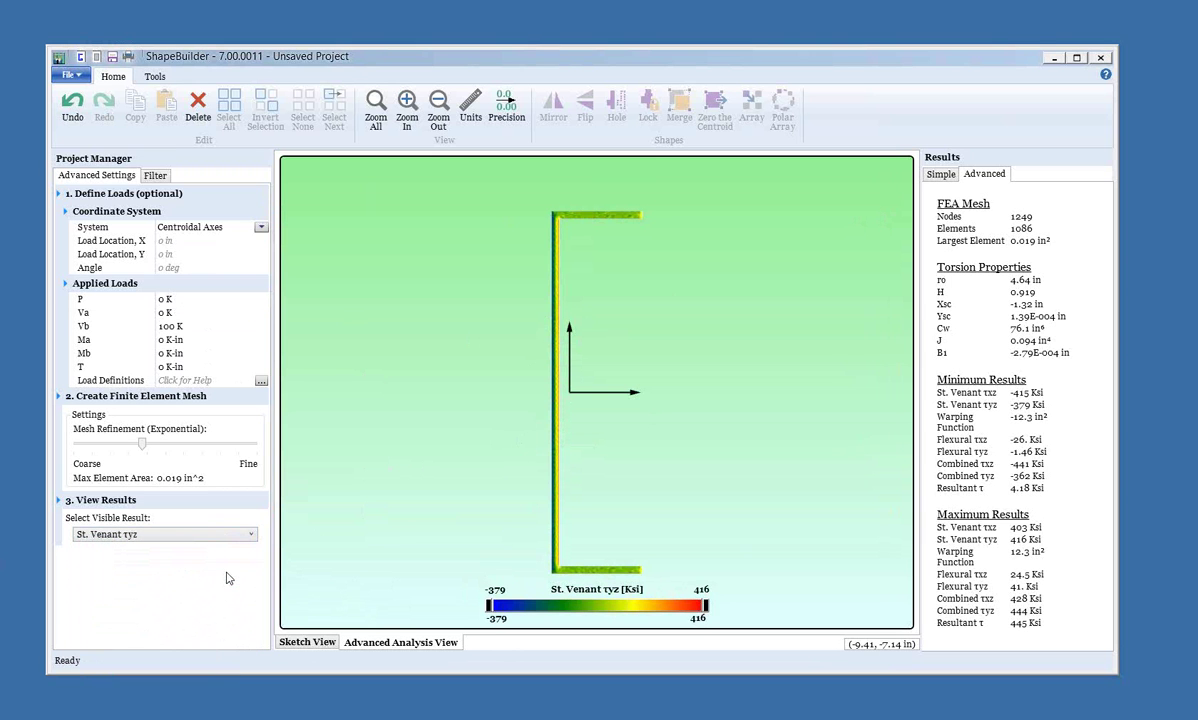
left_click(261, 228)
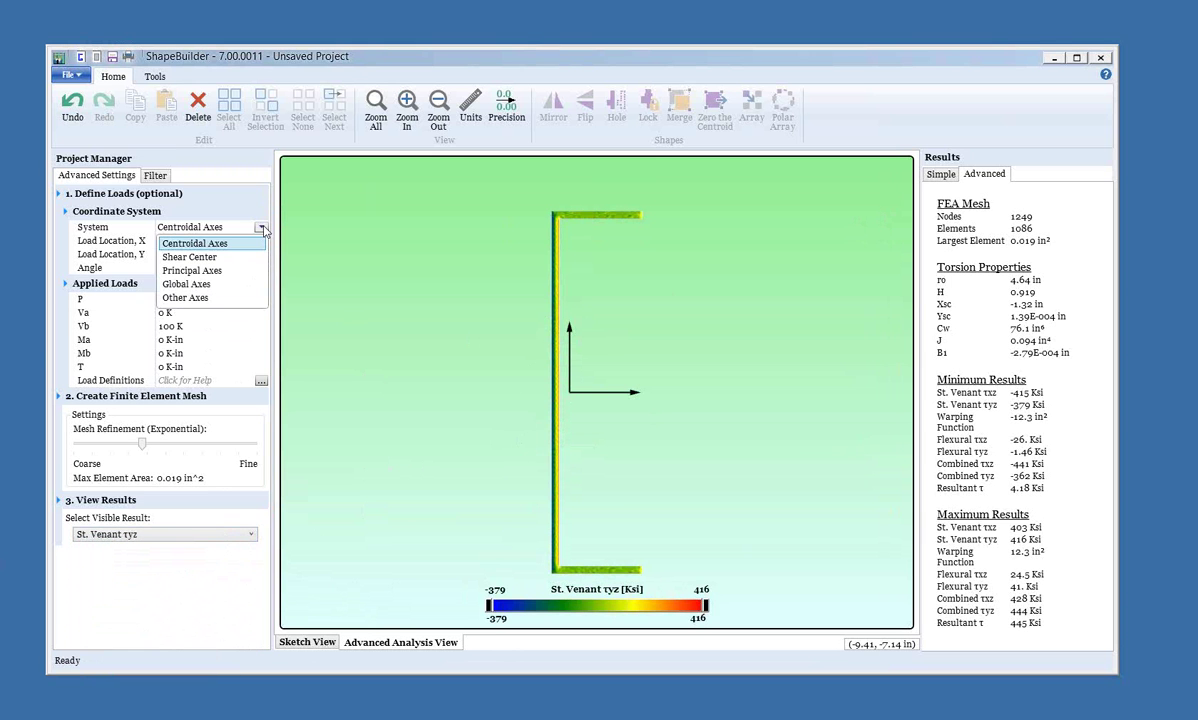
Step: Apply the loads about the Shear Center and plot Flexural τyz, from -1.46 to 41 ksi
left_click(213, 257)
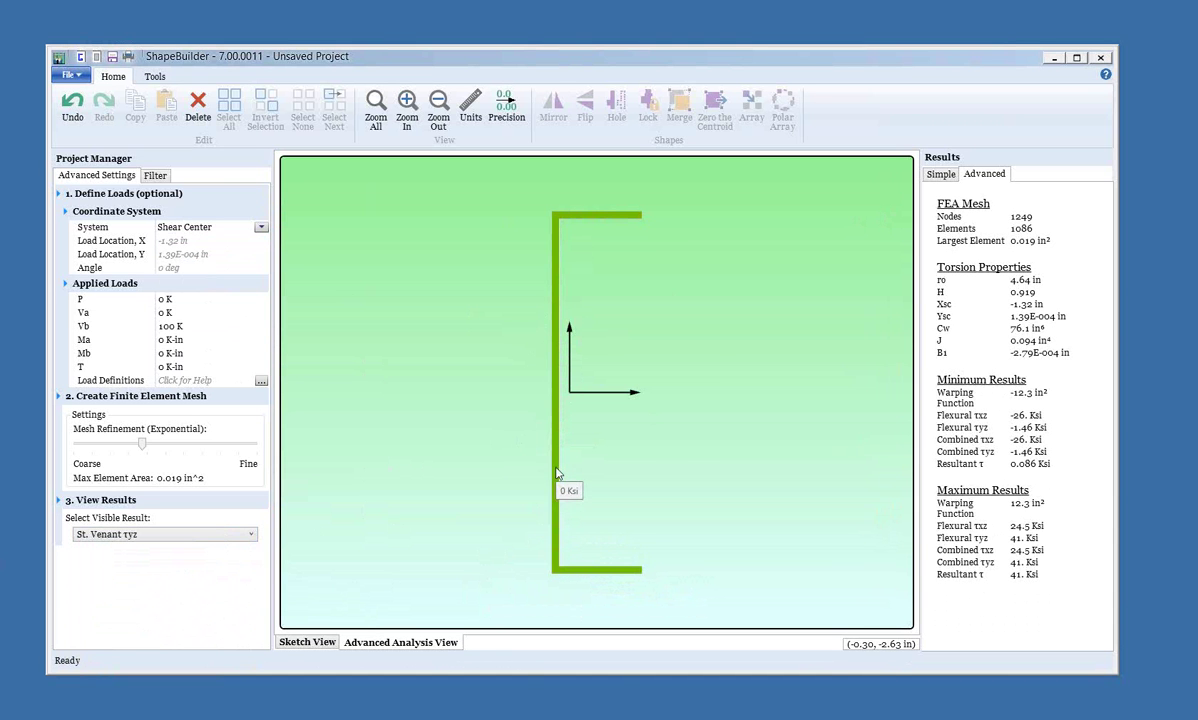
left_click(220, 534)
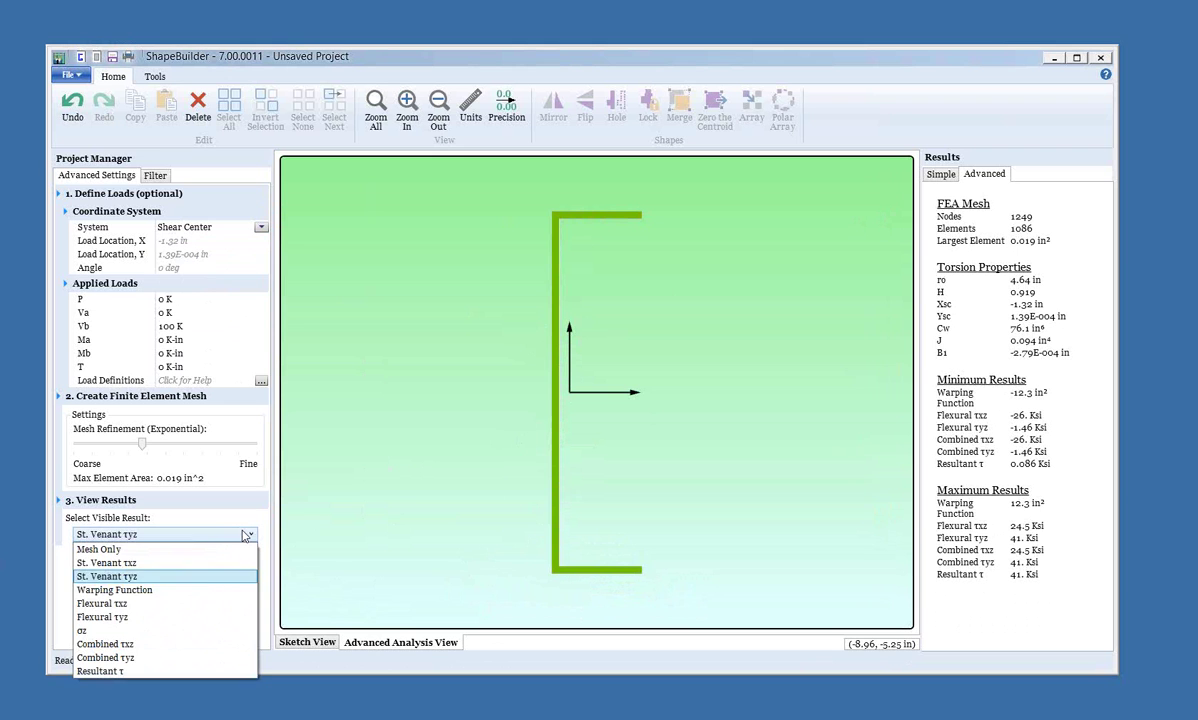
left_click(200, 617)
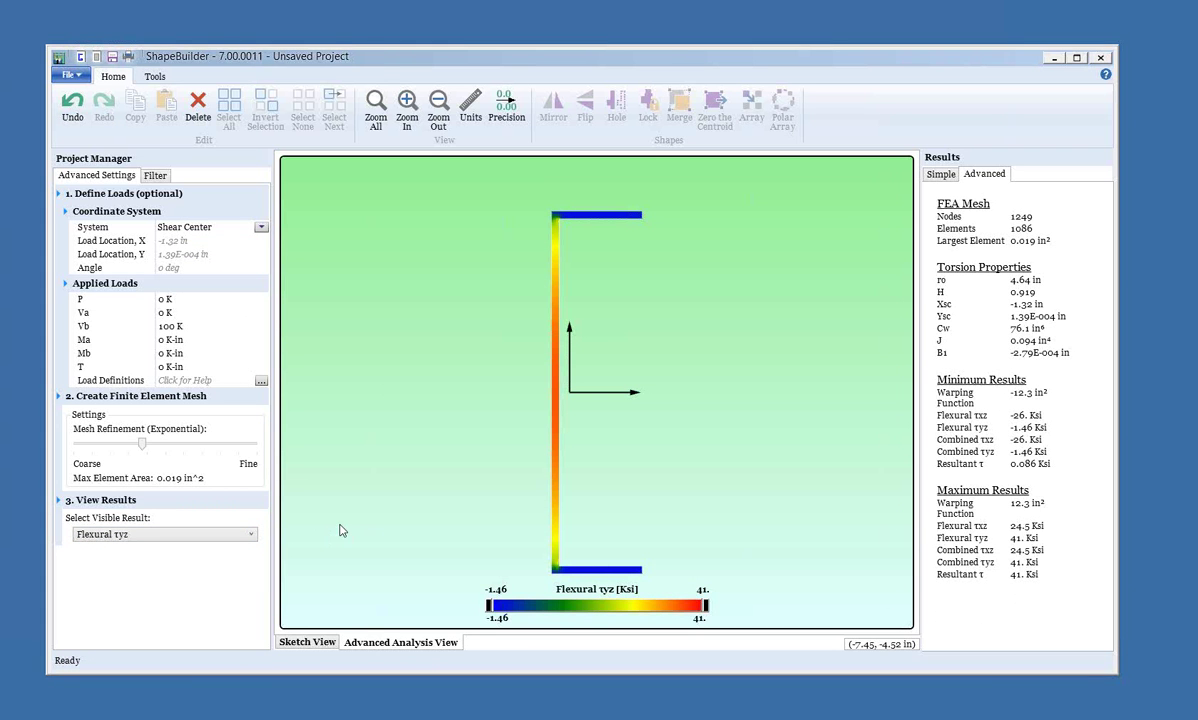
left_click(259, 229)
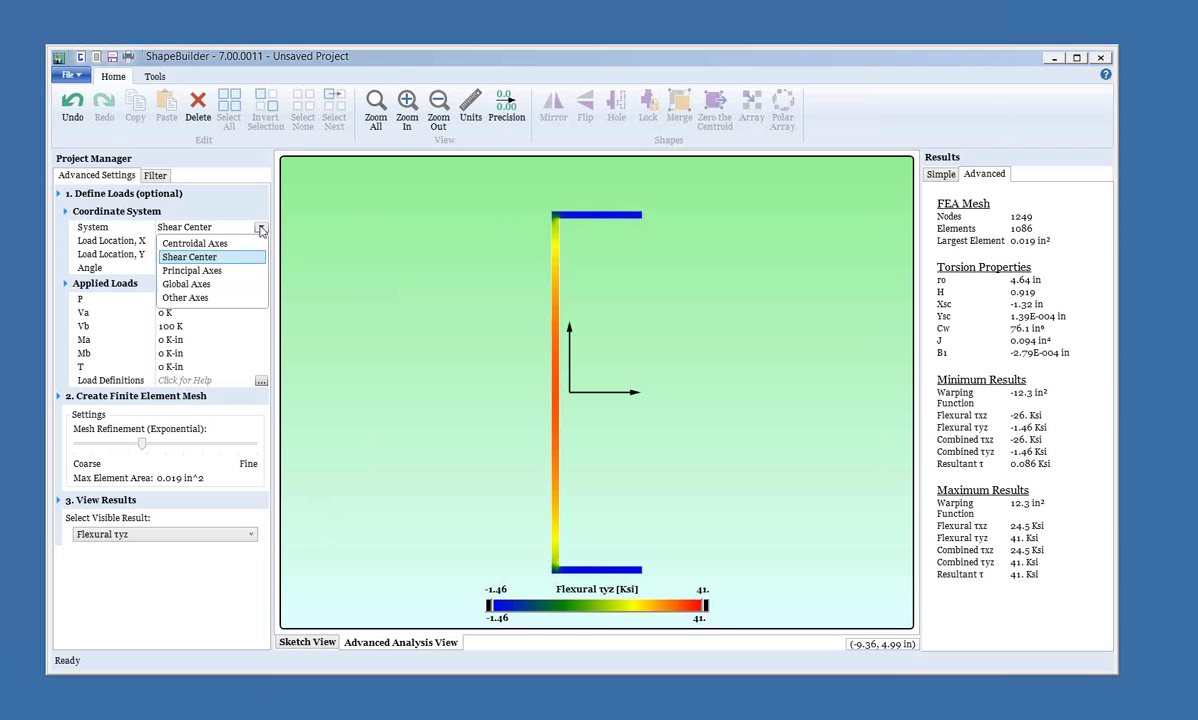
left_click(189, 256)
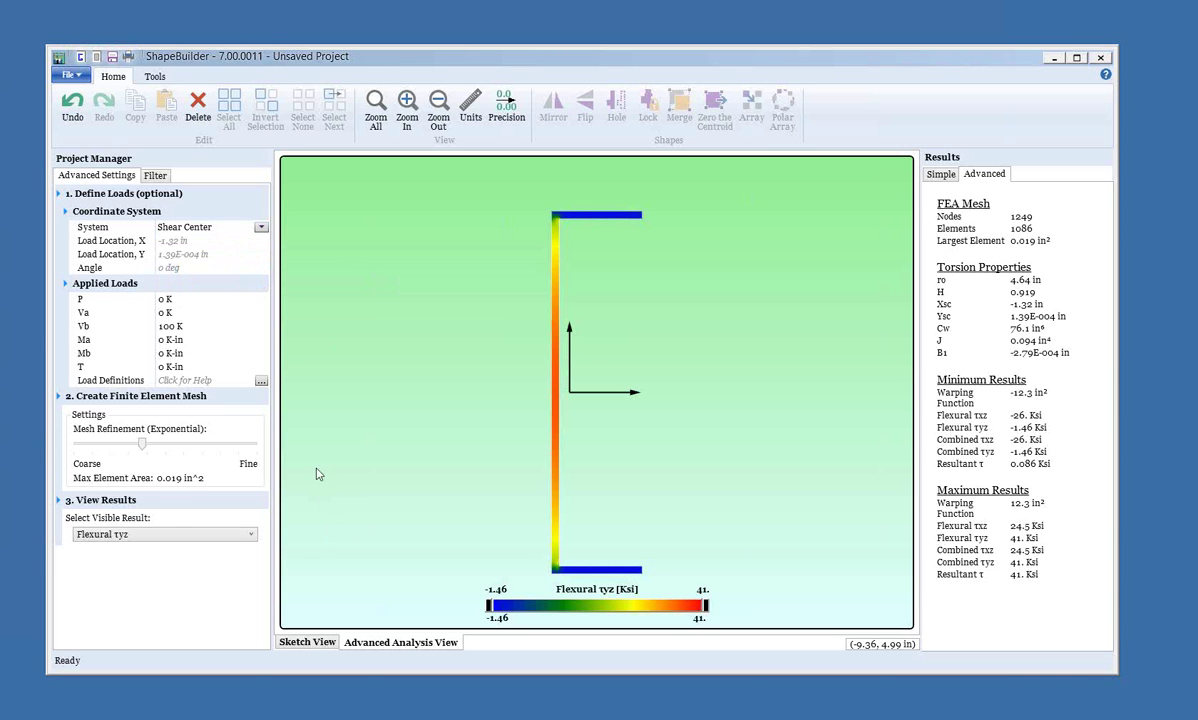
left_click(160, 367)
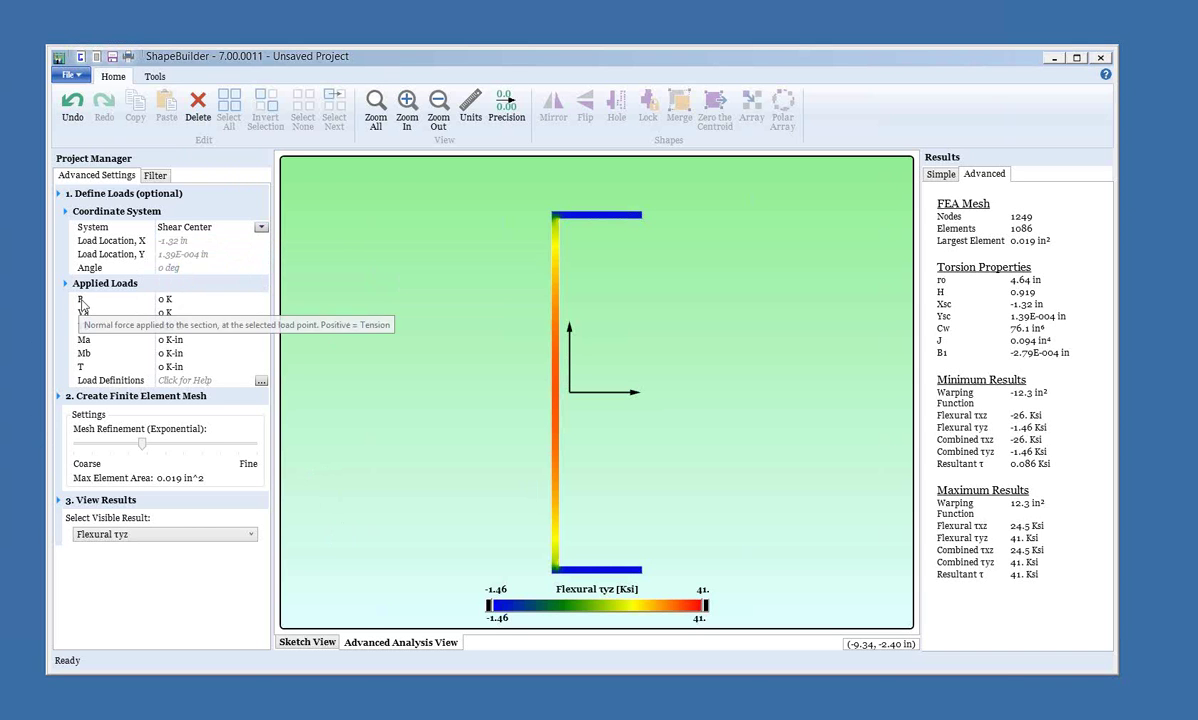
Step: Set the Vb shear load to 0 and the axial load P to 1 K
left_click(168, 326)
left_click_drag(175, 327, 145, 330)
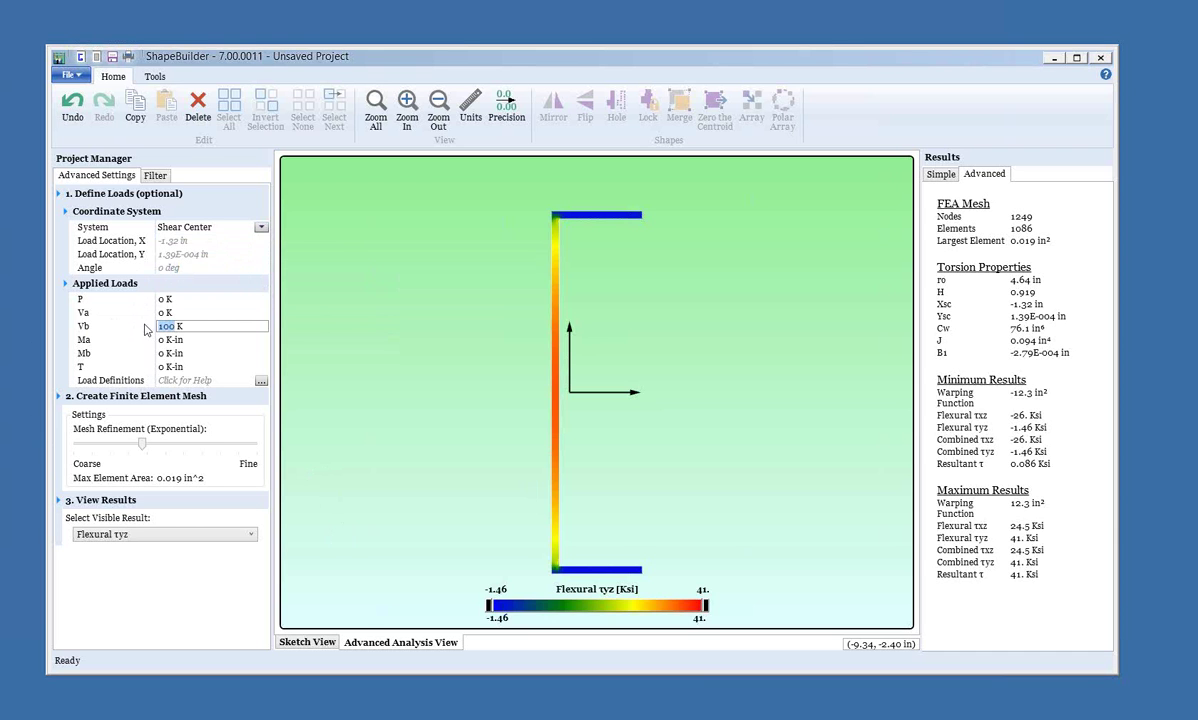
type("0")
left_click(168, 299)
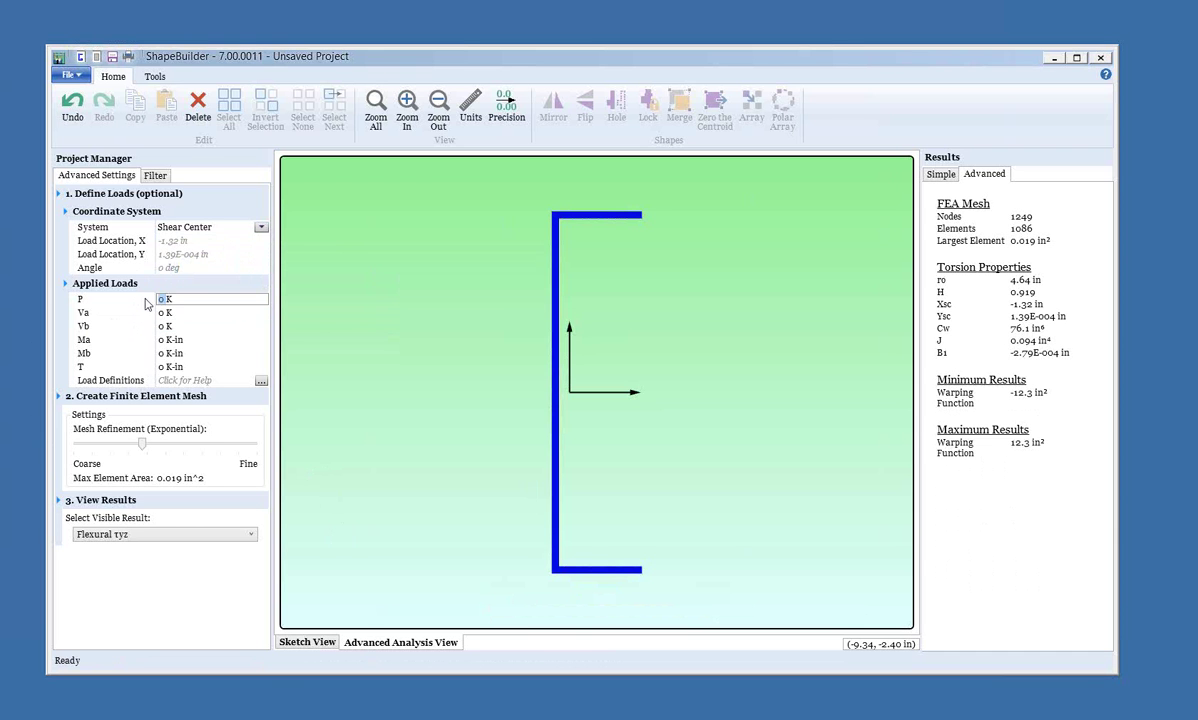
left_click_drag(168, 300, 147, 303)
type("1")
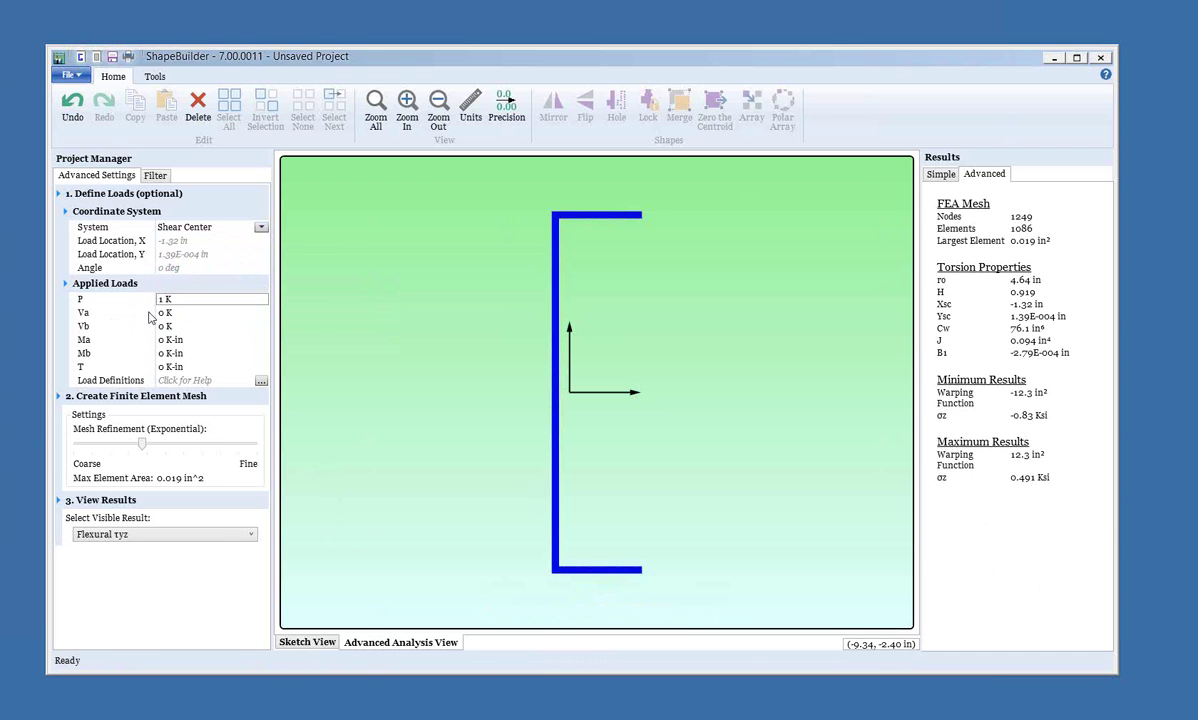
Step: Plot the channel's σz axial stress contours, ranging from -0.83 to 0.491 ksi
left_click(247, 535)
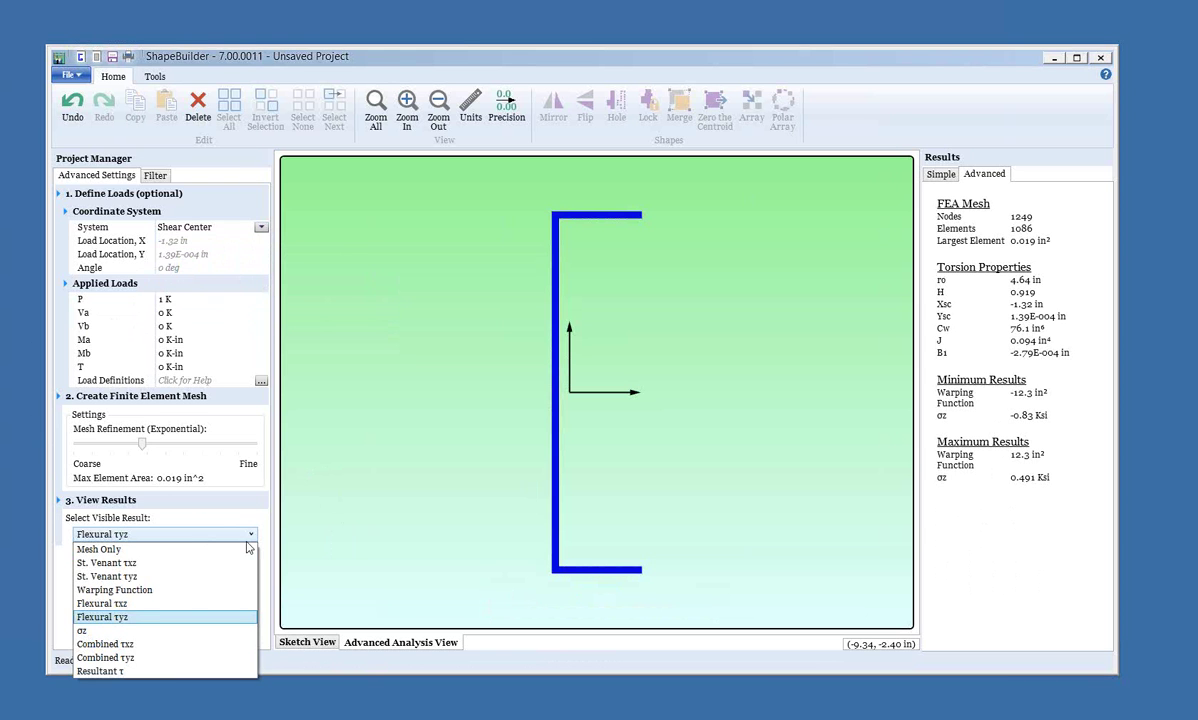
left_click(178, 630)
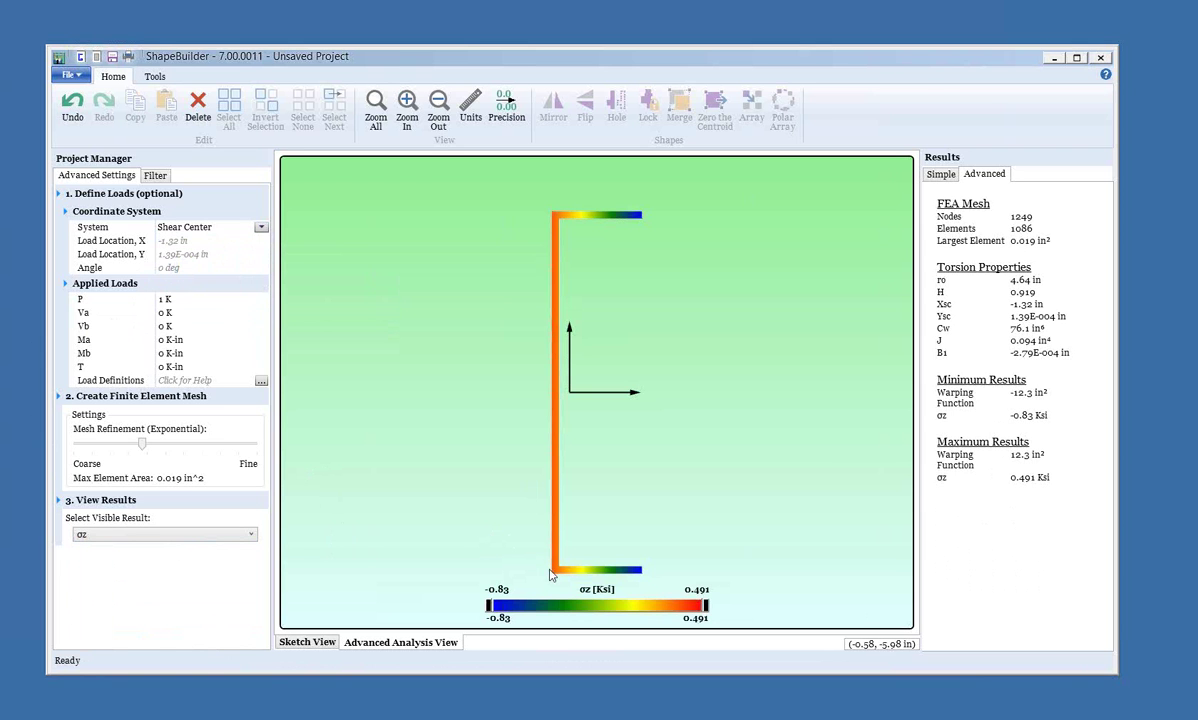
mouse_move(594, 572)
Step: Set P to 0, apply a 1 K-in torque T, and plot St. Venant τxz (-3.14 to 3.05 ksi)
mouse_move(81, 372)
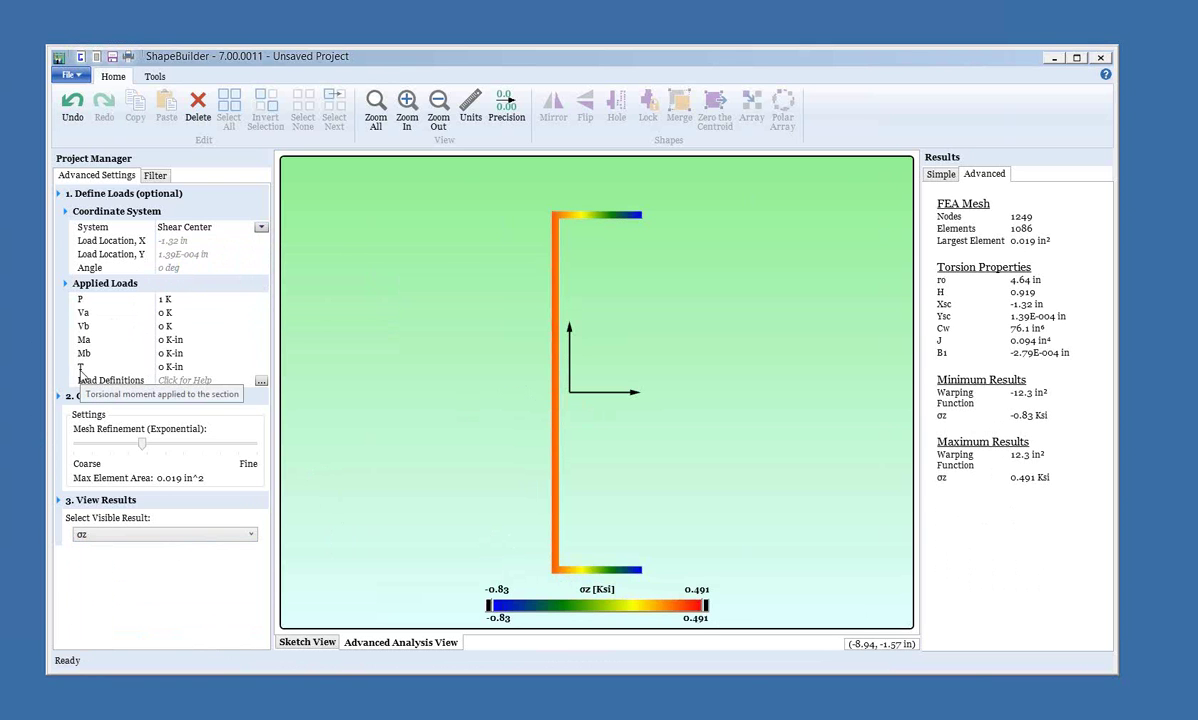
double_click(158, 300)
type("0")
key("Return")
double_click(158, 367)
double_click(152, 368)
type("1")
key("Return")
left_click(186, 534)
left_click(188, 563)
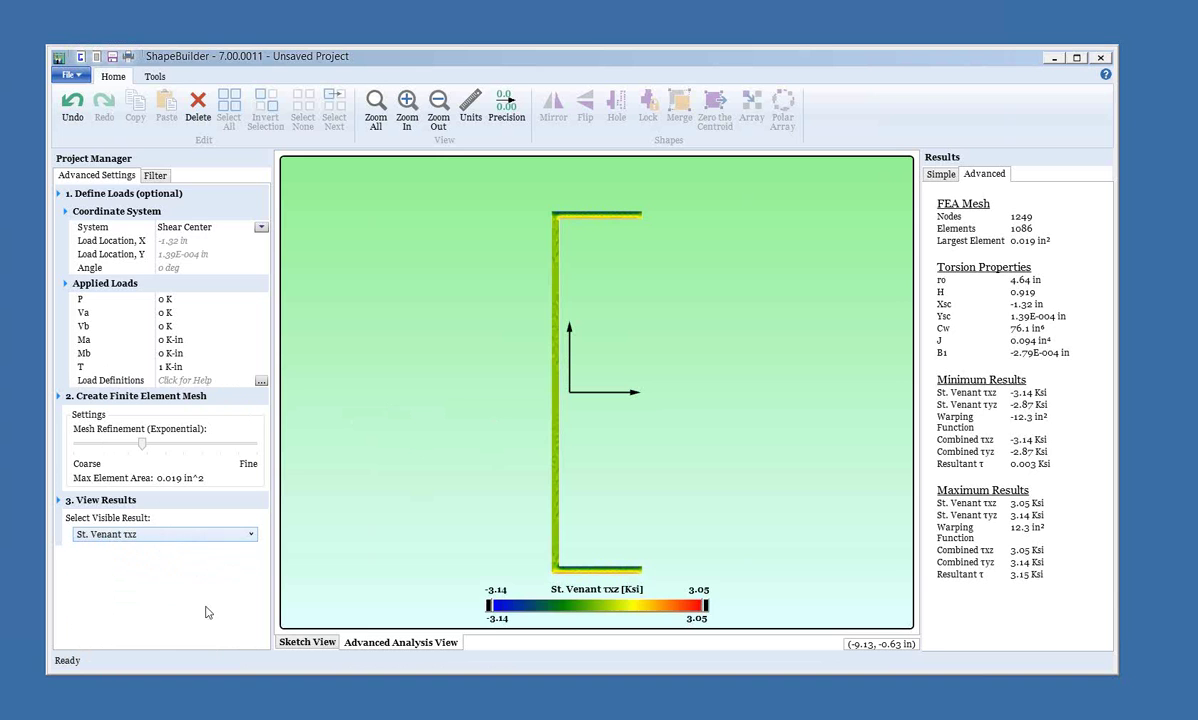
Step: Delete the channel and open the recent extrusion.sbf without saving the channel project
left_click(305, 642)
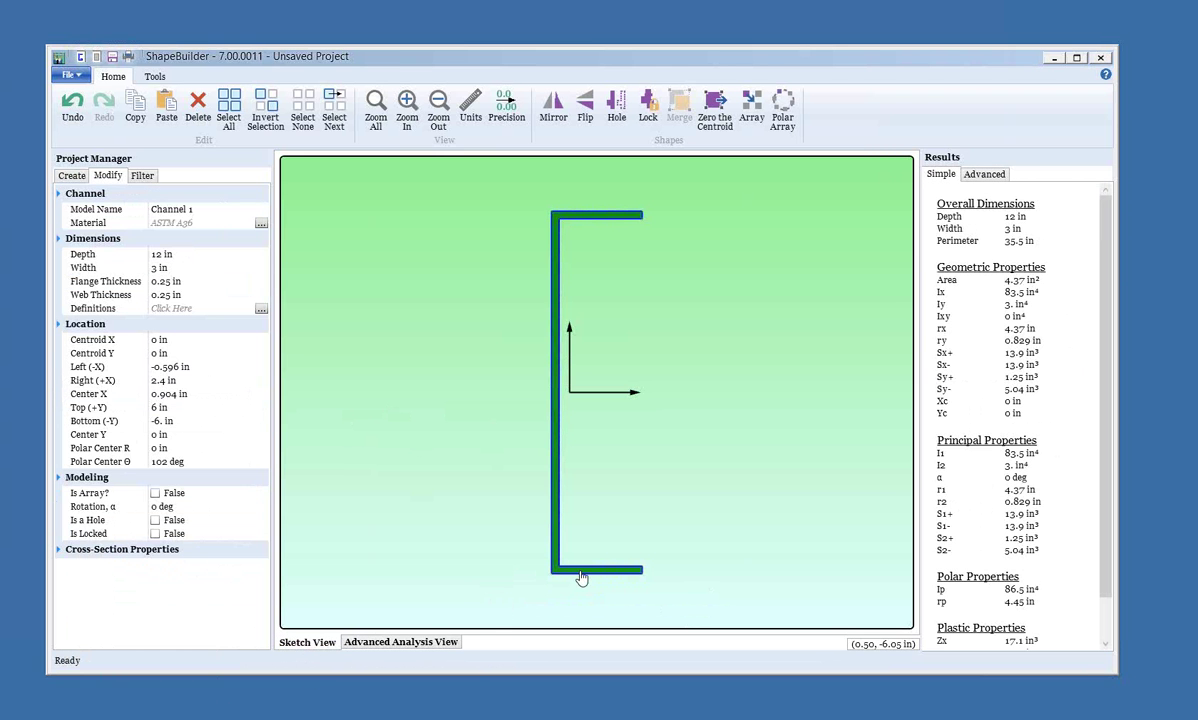
key("Delete")
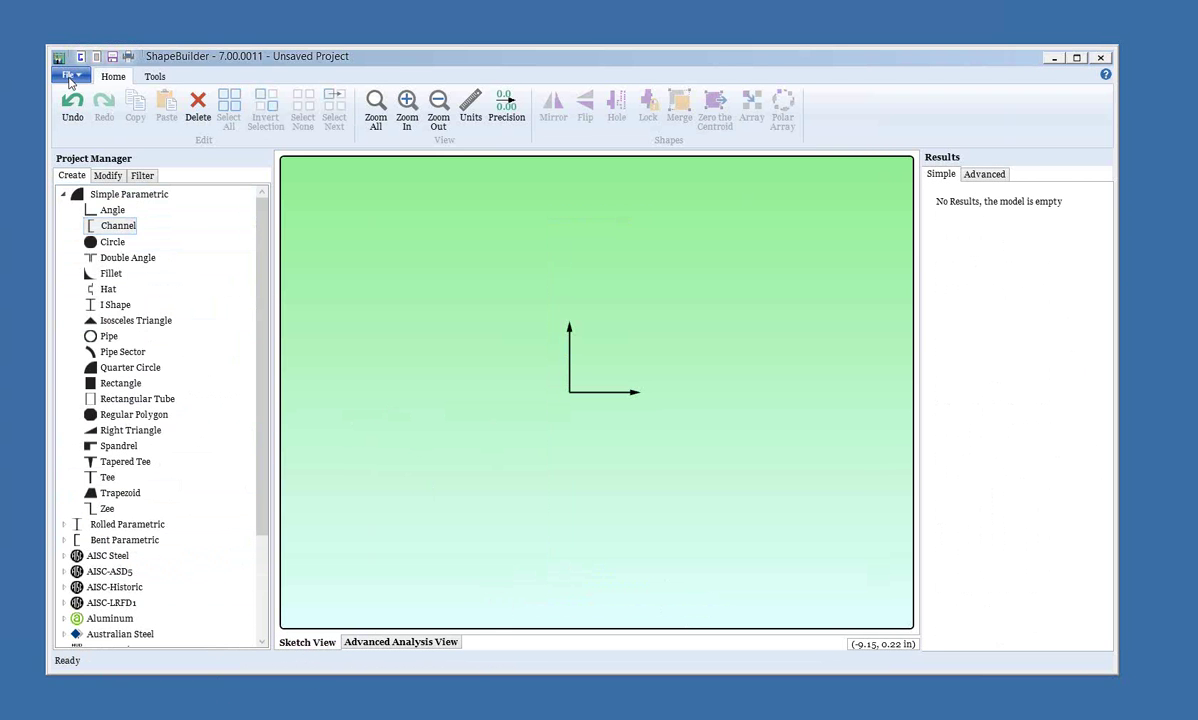
left_click(68, 76)
left_click(345, 112)
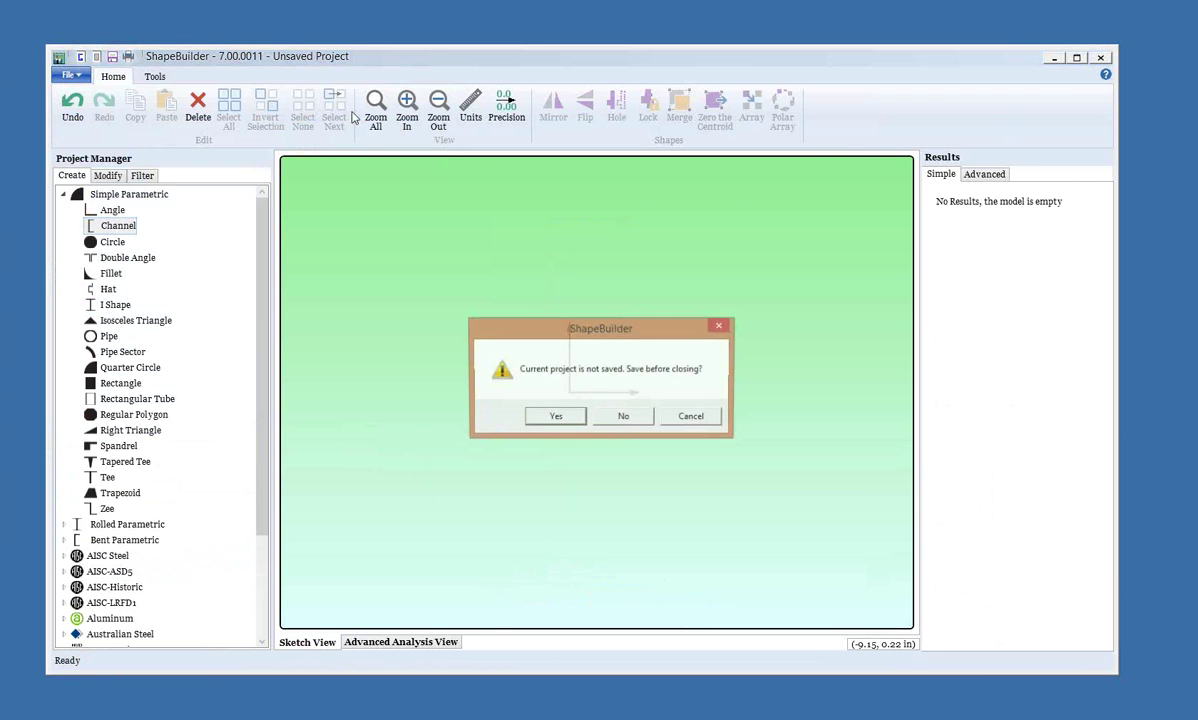
left_click(624, 418)
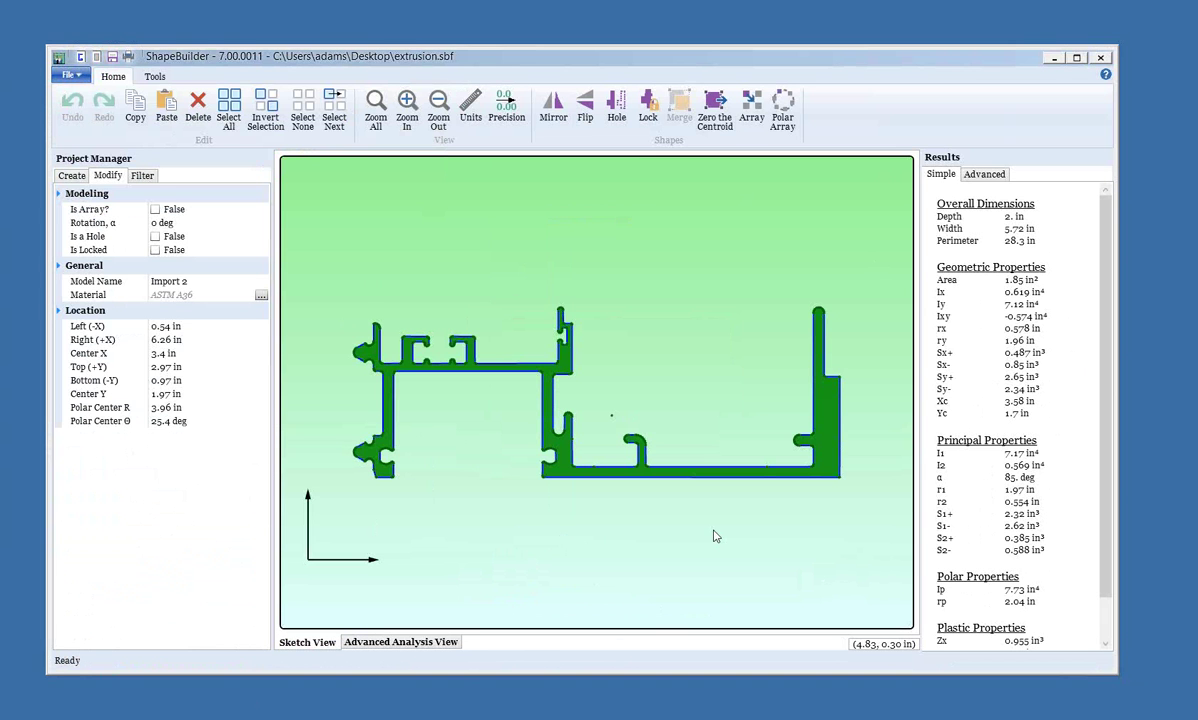
Step: Mesh the extrusion and plot its Warping Function contours, spanning -4.23 to 2.67 in²
left_click(430, 643)
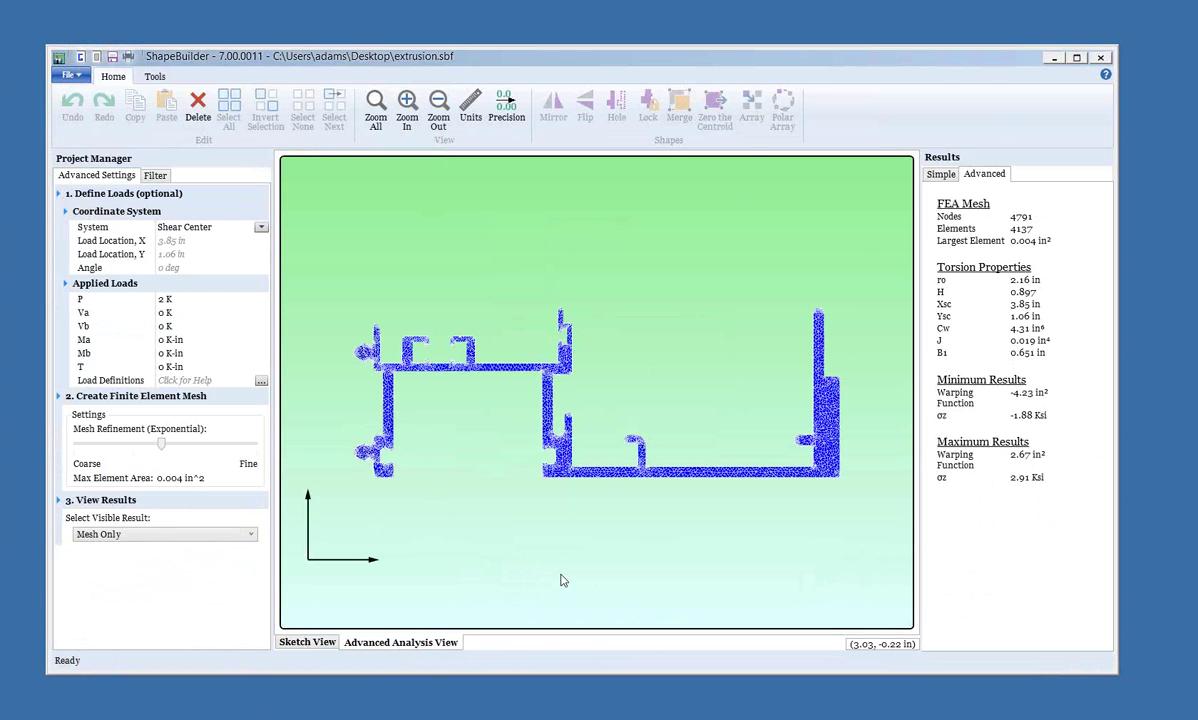
left_click(198, 536)
left_click(398, 474)
left_click(198, 534)
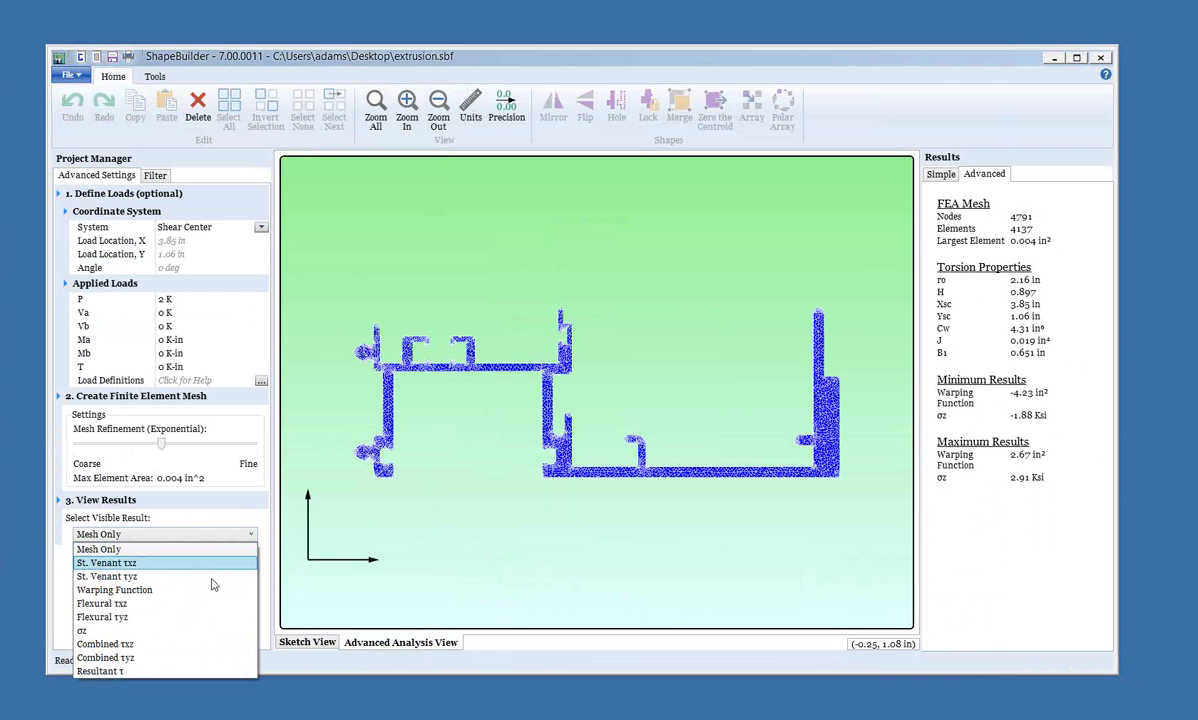
key("Escape")
key("Down")
key("Down")
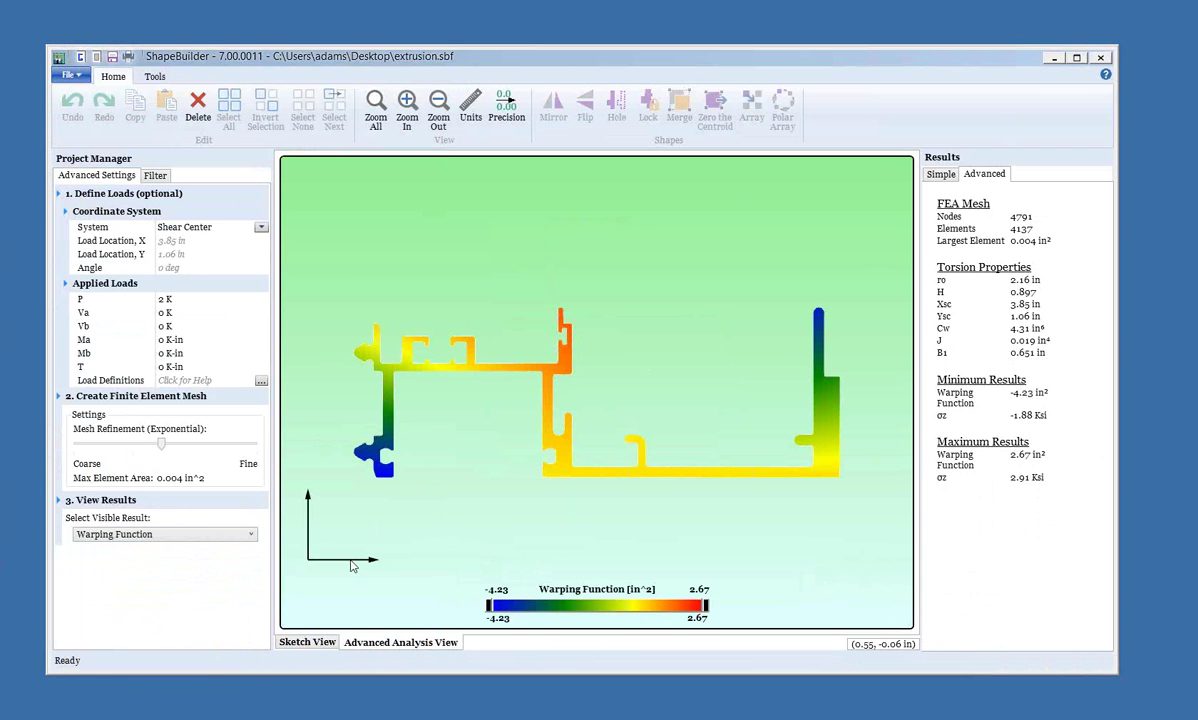